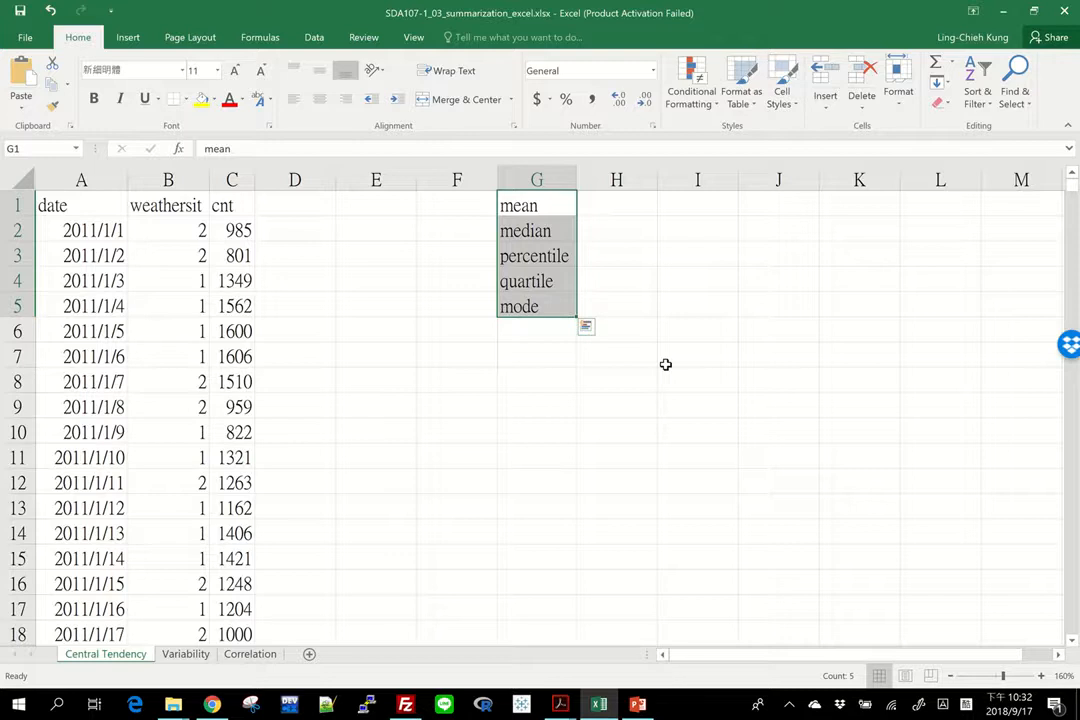
- Calculate the mean of the cnt values in H1 with =AVERAGE(C2:C732)
left_click(611, 201)
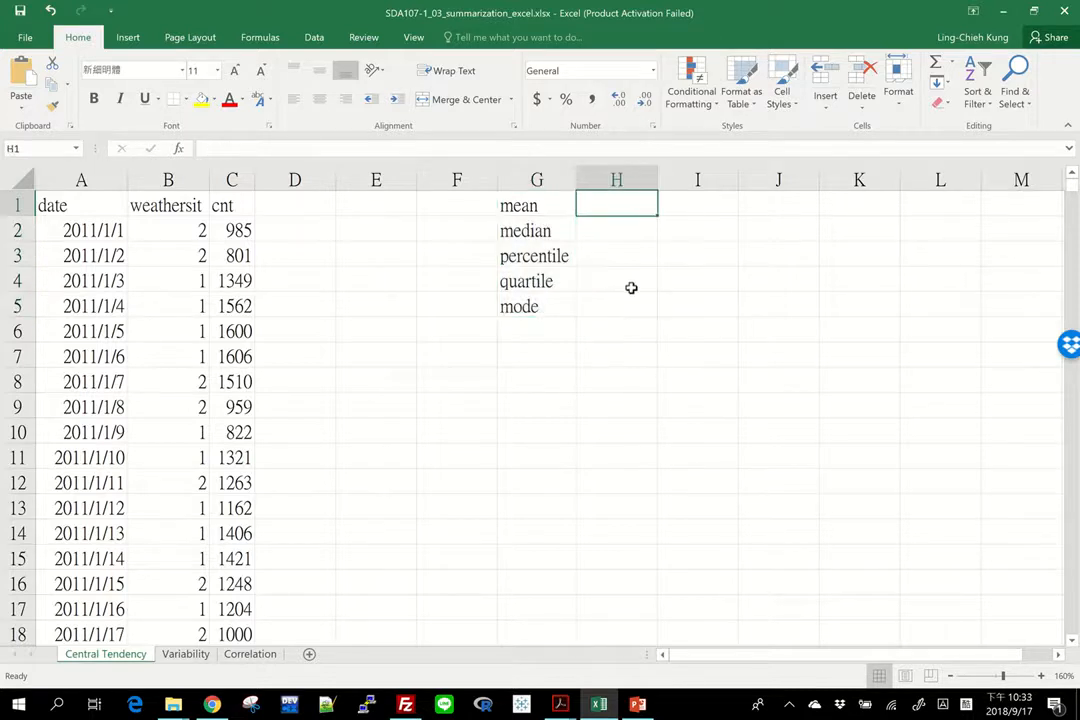
left_click(557, 205)
left_click(615, 207)
type("=average")
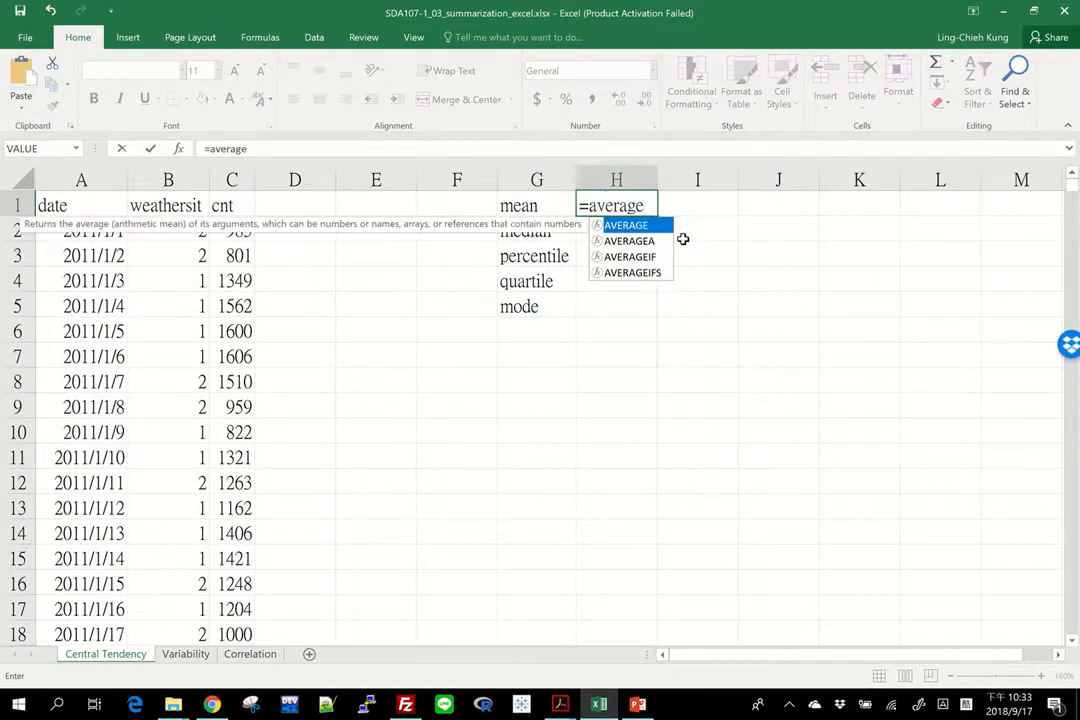
type("(")
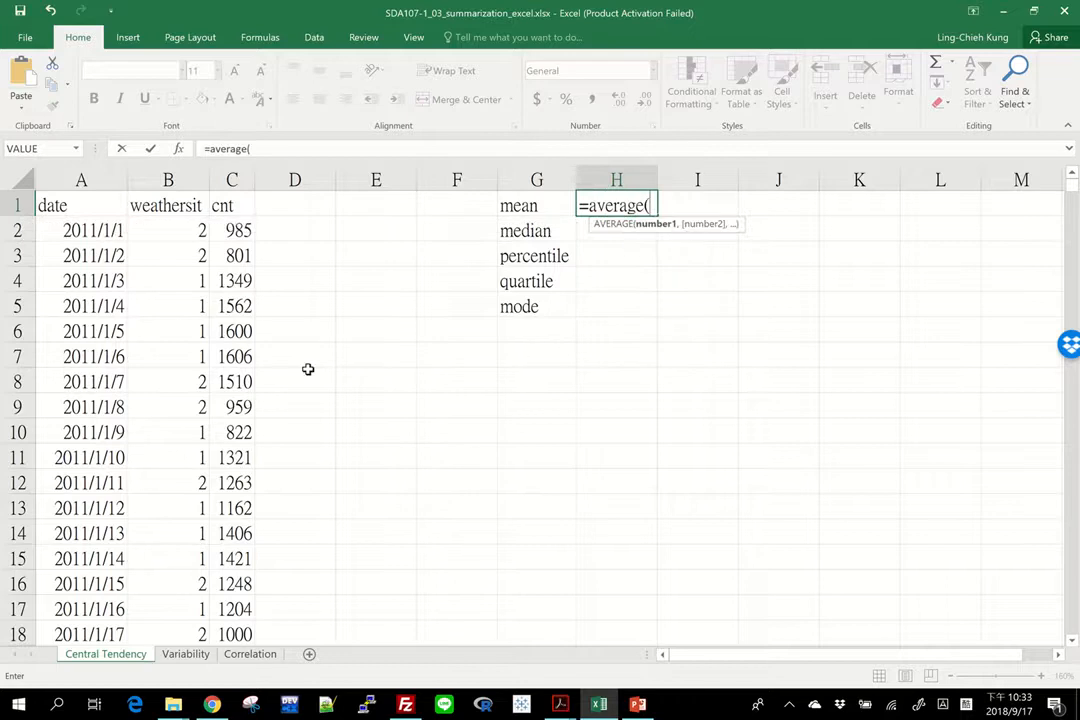
left_click(234, 229)
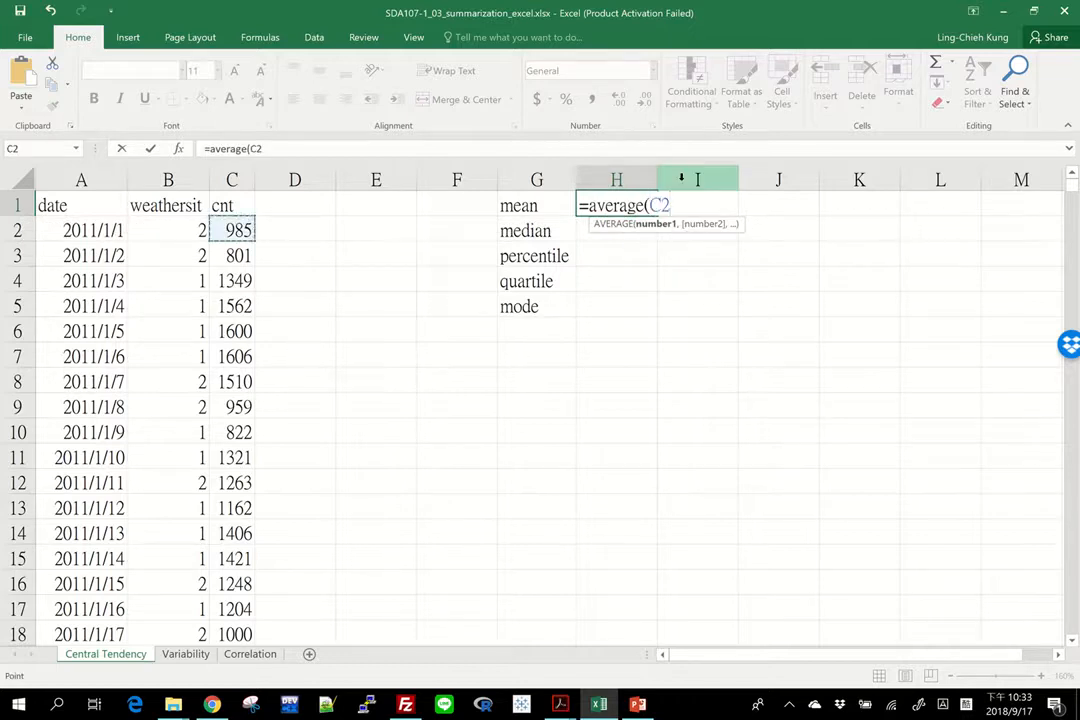
key("ctrl+shift+Down")
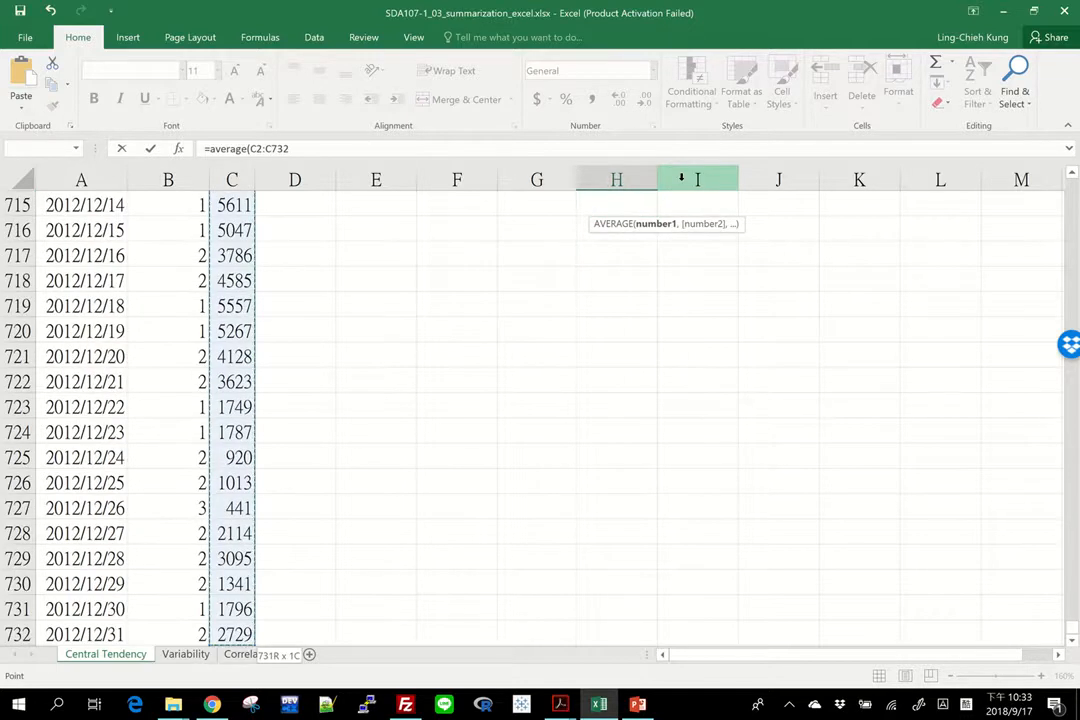
type(")")
key("Return")
key("Up")
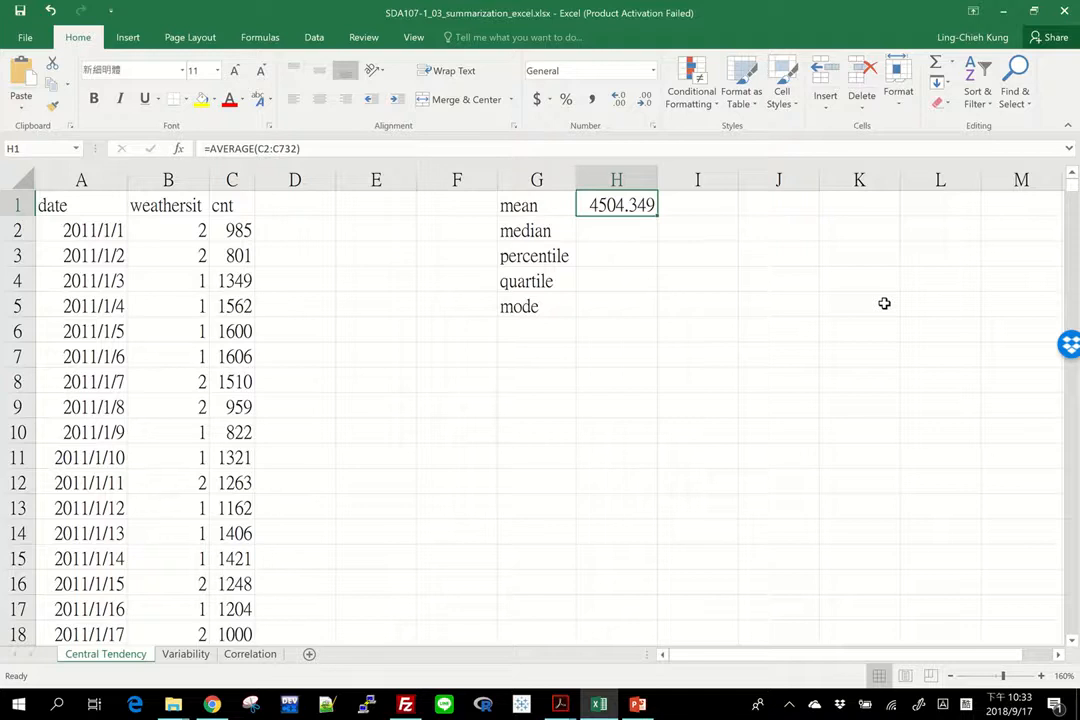
- Calculate the median of the cnt values in H2 with =MEDIAN(C2:C732)
key("Return")
type("=")
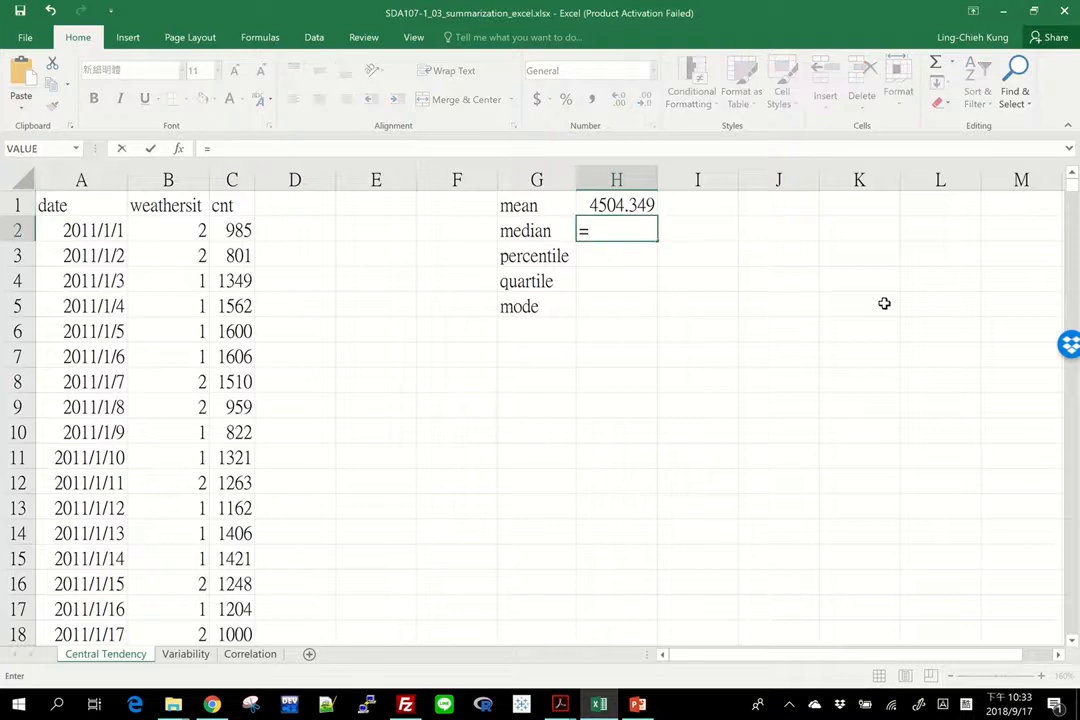
type("median")
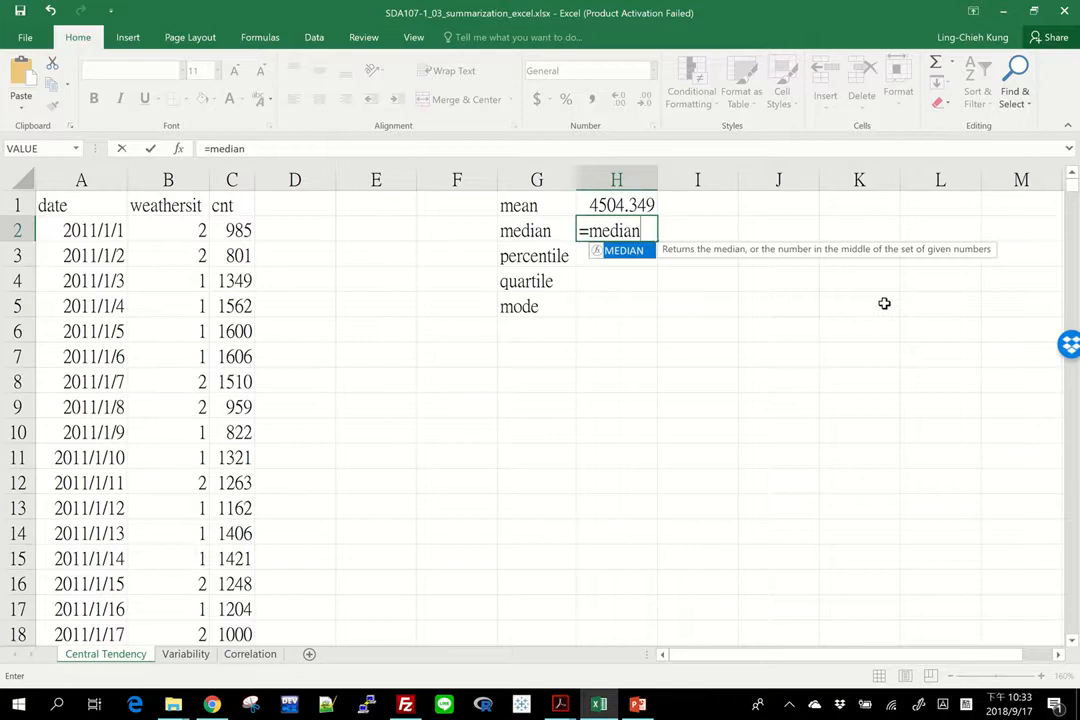
type("(")
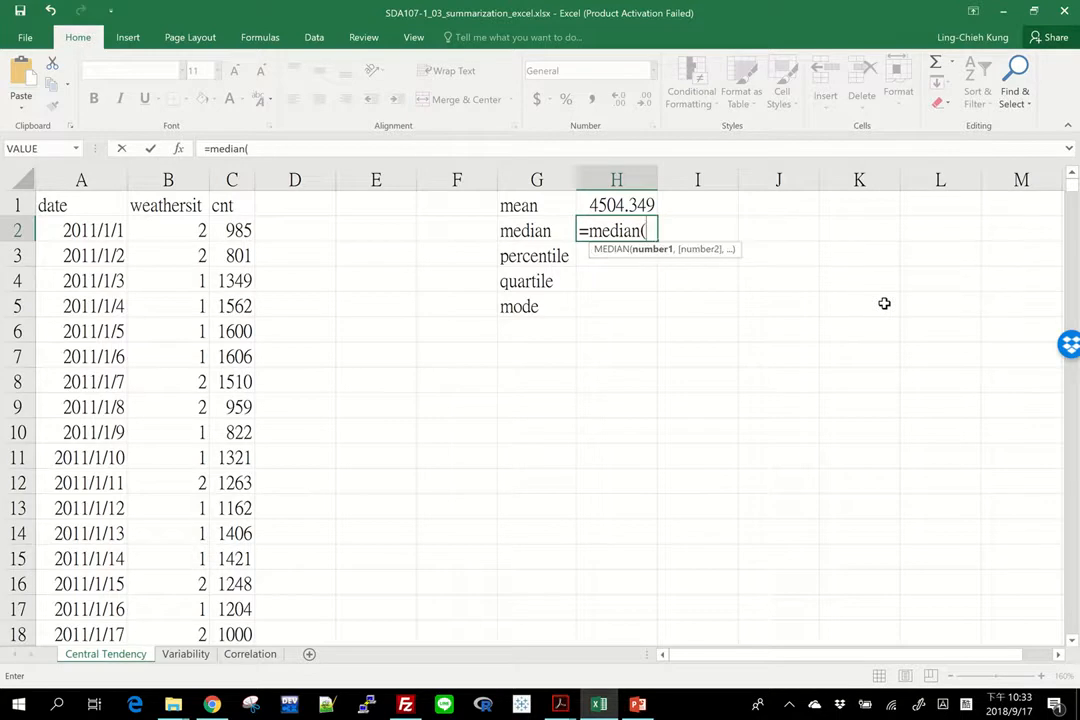
left_click(236, 230)
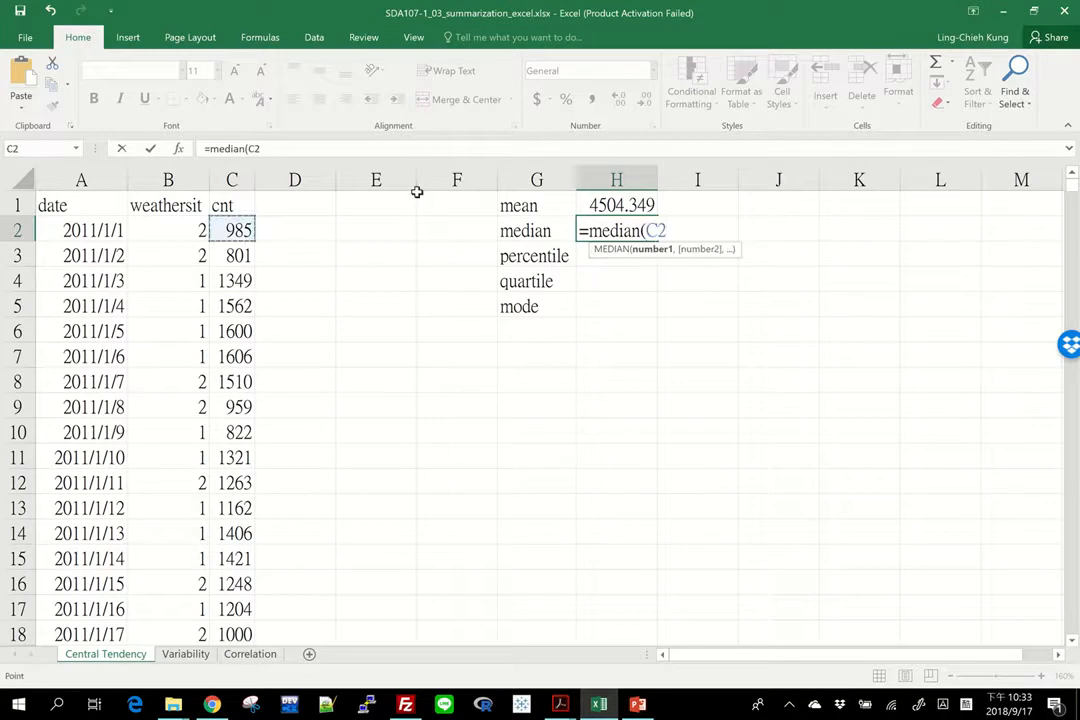
key("ctrl+shift+Down")
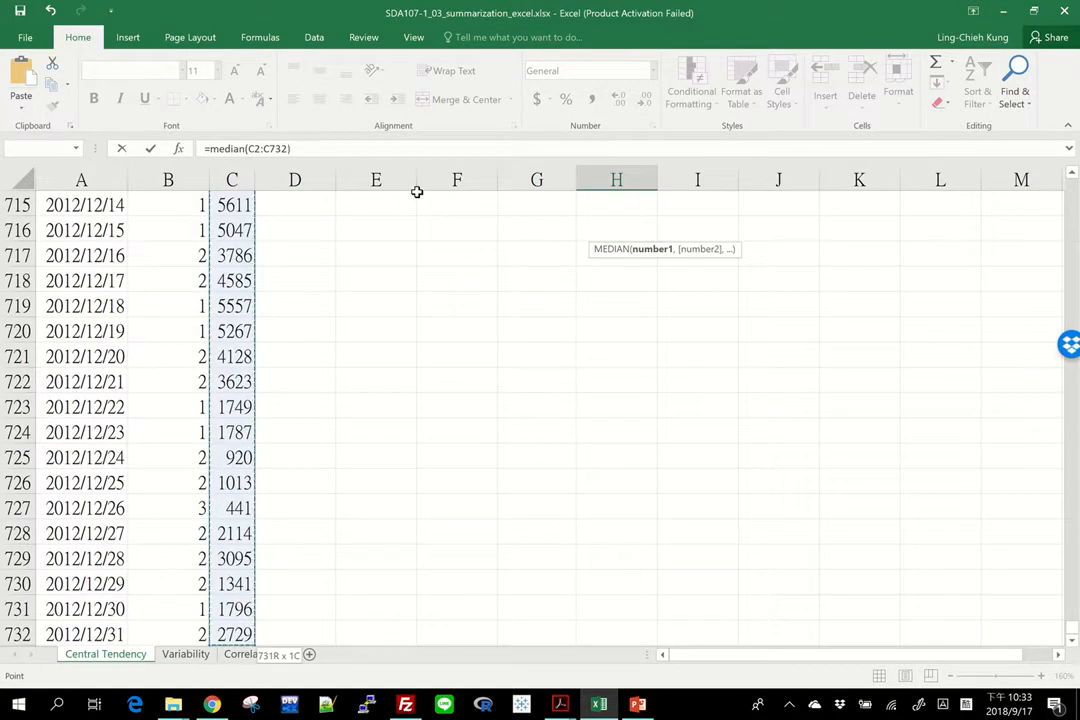
type(")")
key("Return")
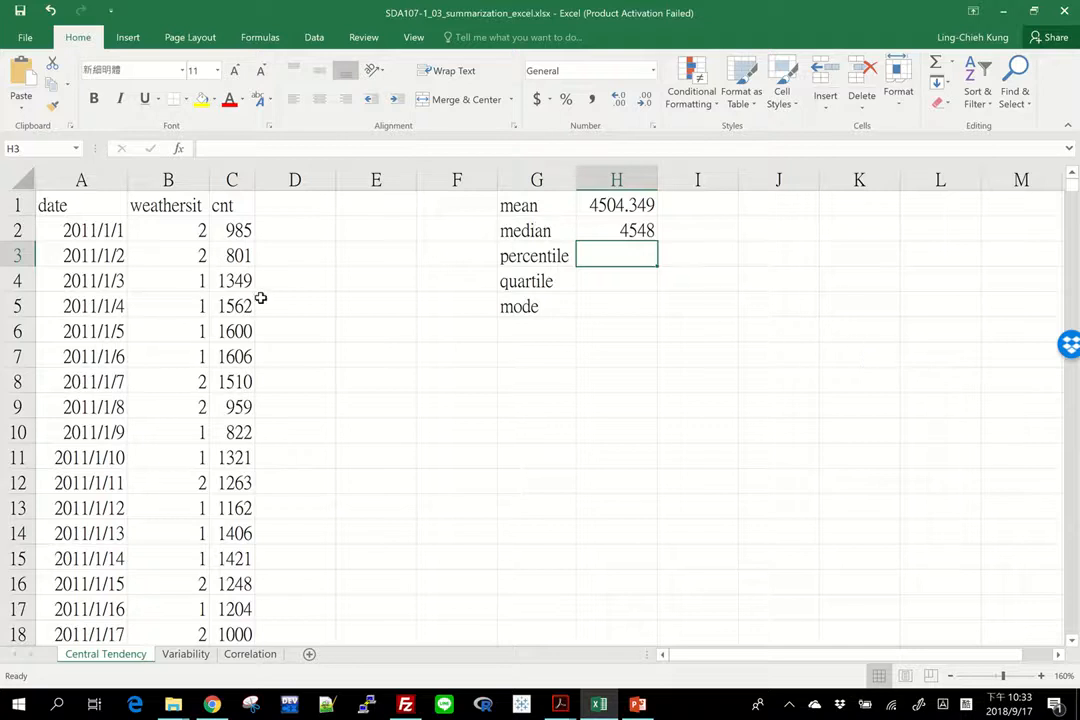
- Create a PivotTable on a new worksheet from the date, weathersit and cnt data in A1:C732
left_click(226, 279)
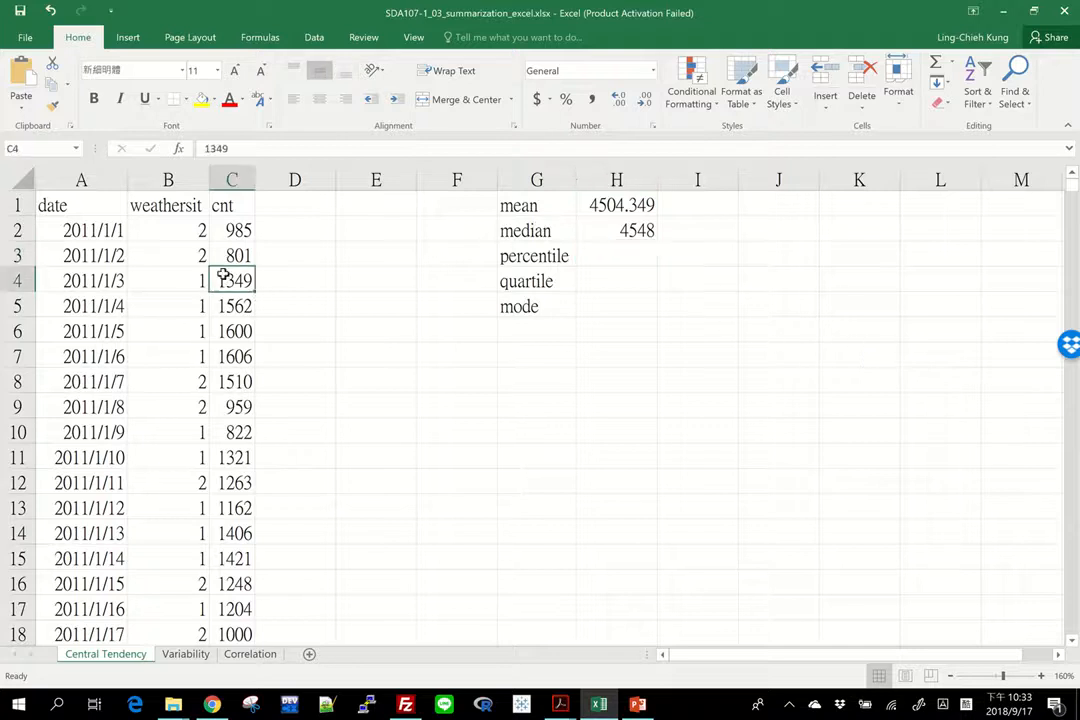
left_click(127, 40)
left_click(24, 80)
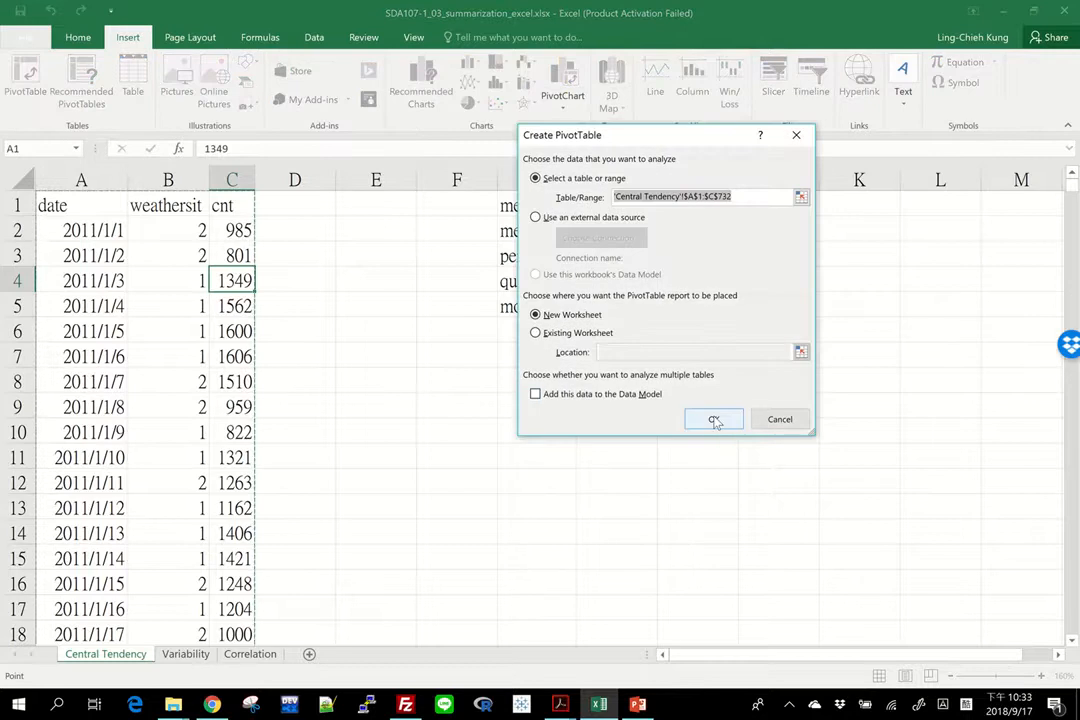
left_click(714, 420)
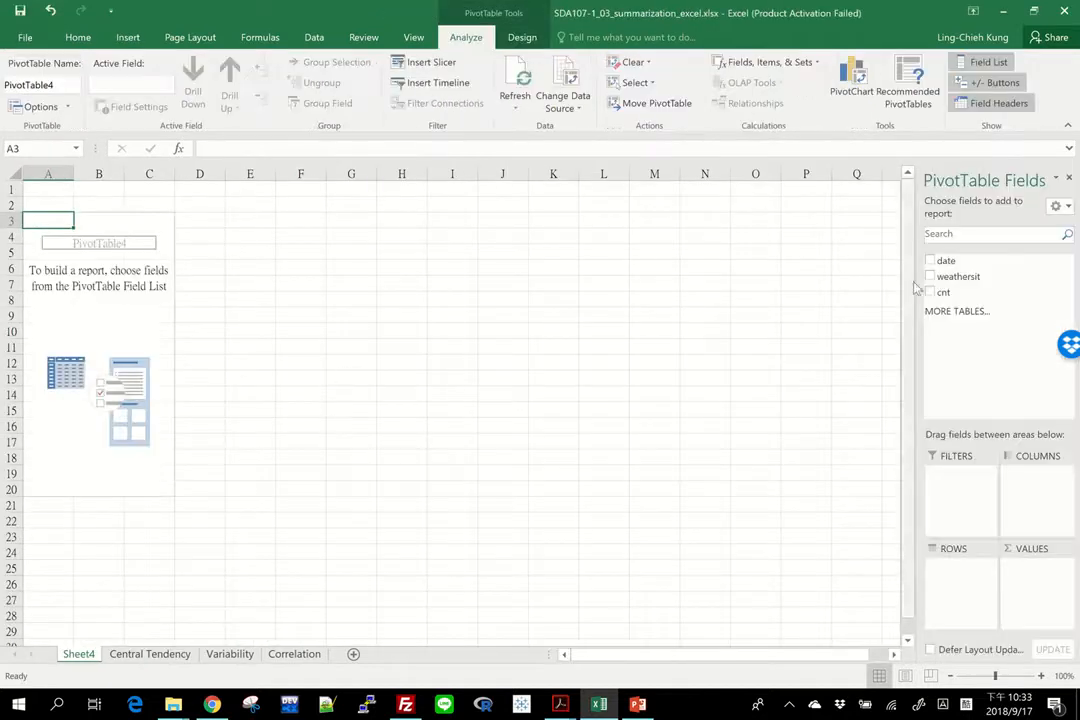
- Add cnt to the PivotTable's values and summarize it by Average
left_click_drag(943, 292, 1036, 585)
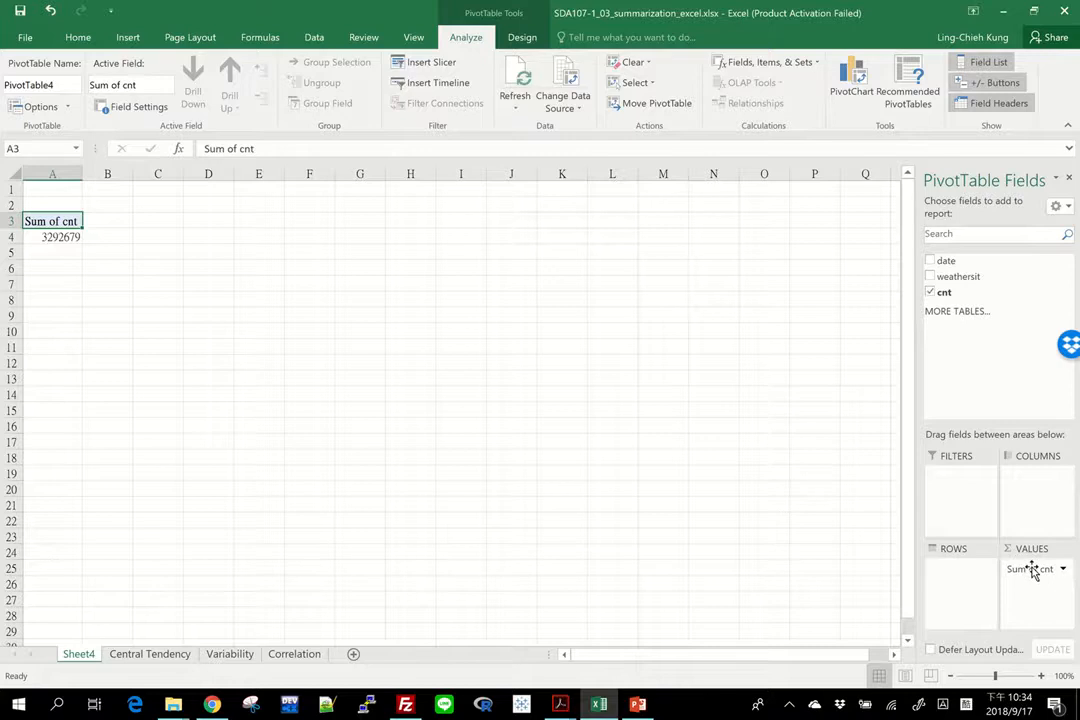
left_click(1033, 570)
left_click(966, 553)
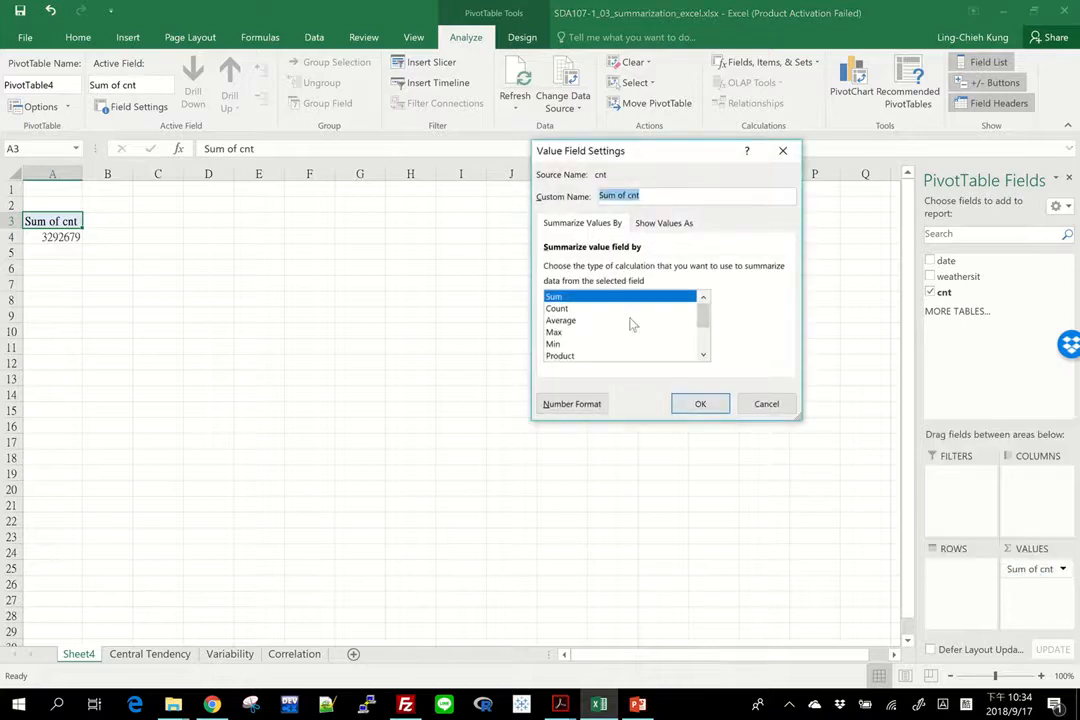
left_click(631, 321)
left_click(700, 404)
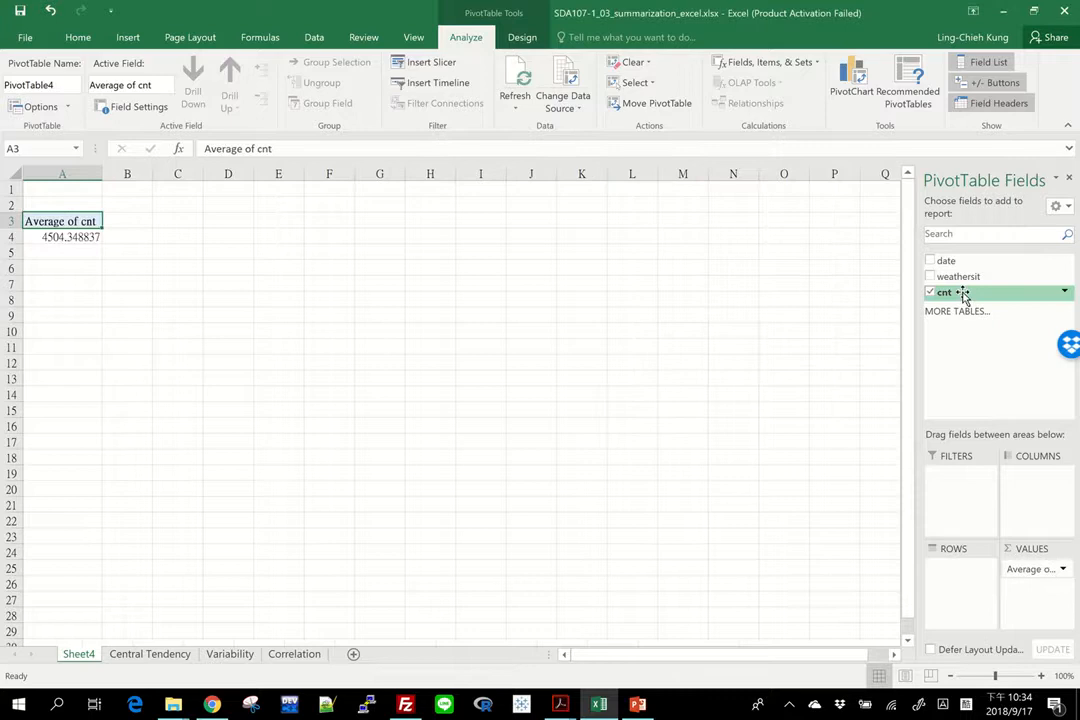
- Add cnt to the PivotTable's values a second time and look through its available summary calculations, keeping Sum
left_click_drag(962, 292, 1037, 596)
left_click(1032, 589)
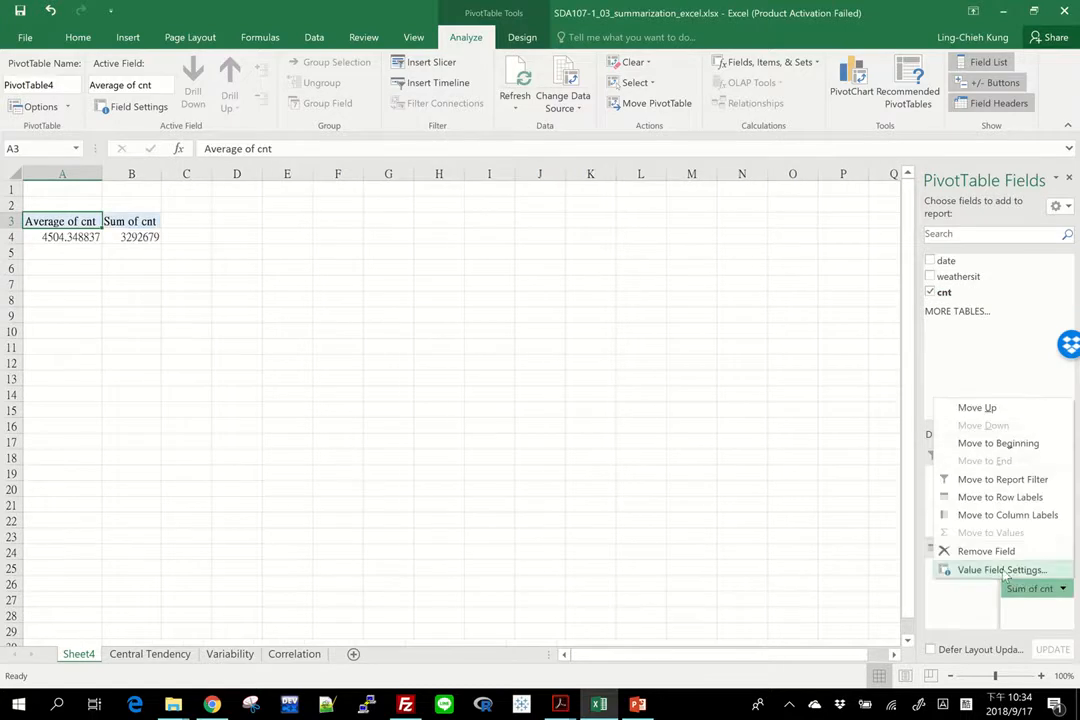
left_click(1001, 570)
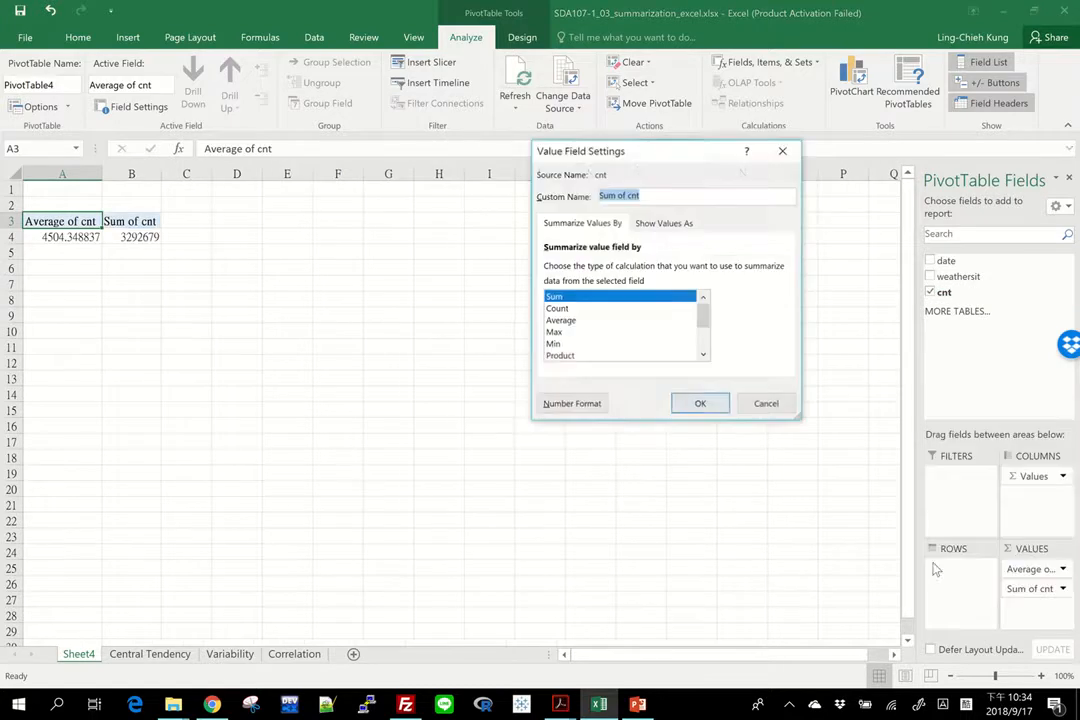
left_click(703, 357)
left_click(703, 357)
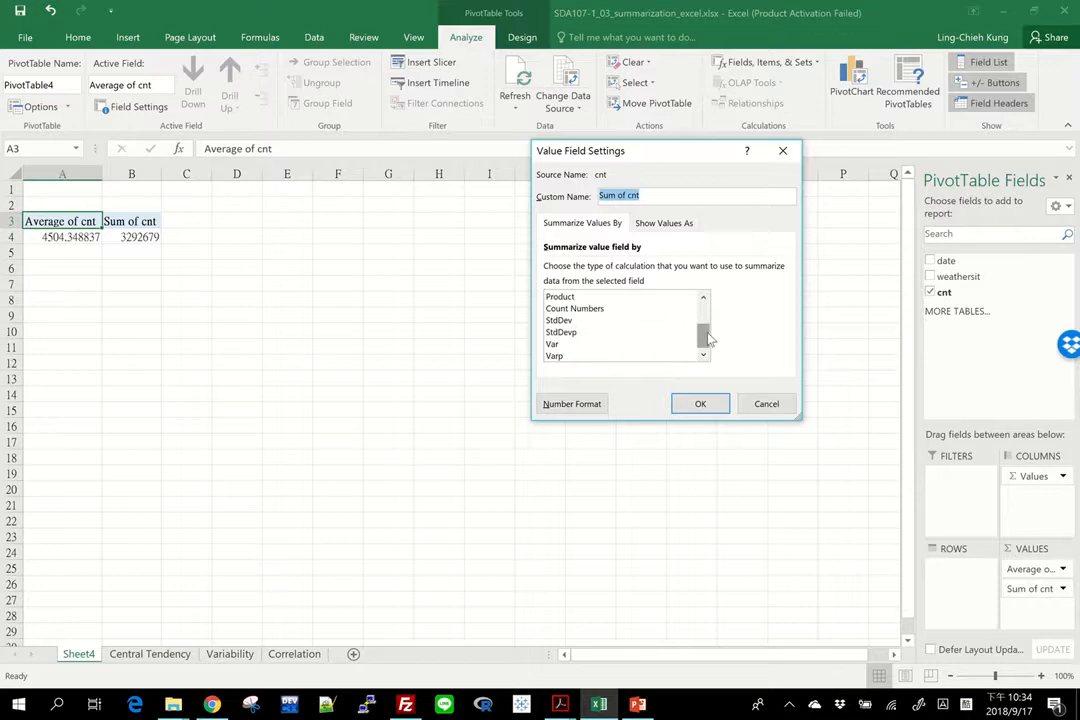
left_click_drag(706, 340, 710, 366)
scroll(595, 300, "up", 2)
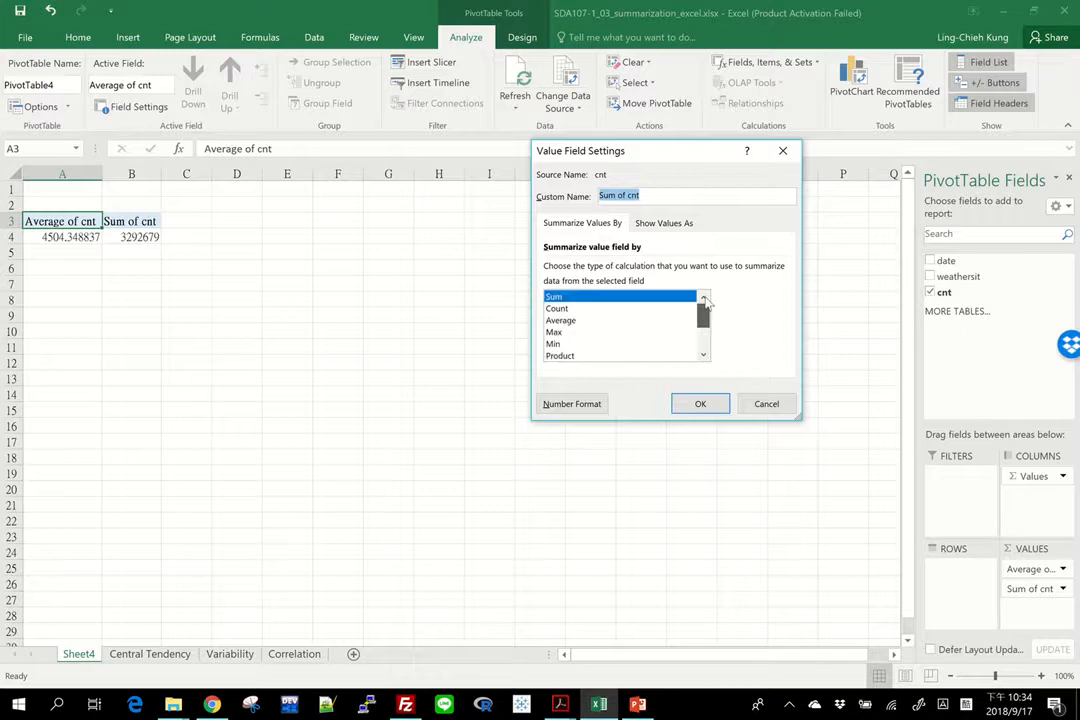
left_click(765, 405)
- Return to the Central Tendency sheet and start a PERCENTILE.EXC formula in H3 for the percentile
left_click(152, 654)
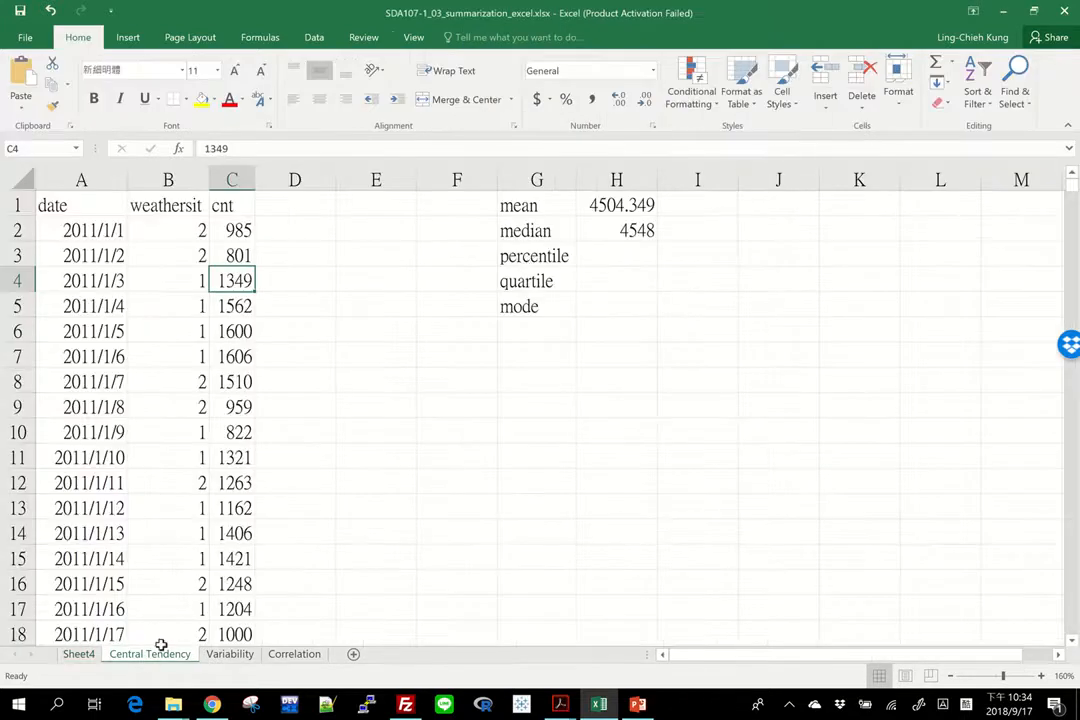
left_click(545, 262)
left_click(630, 264)
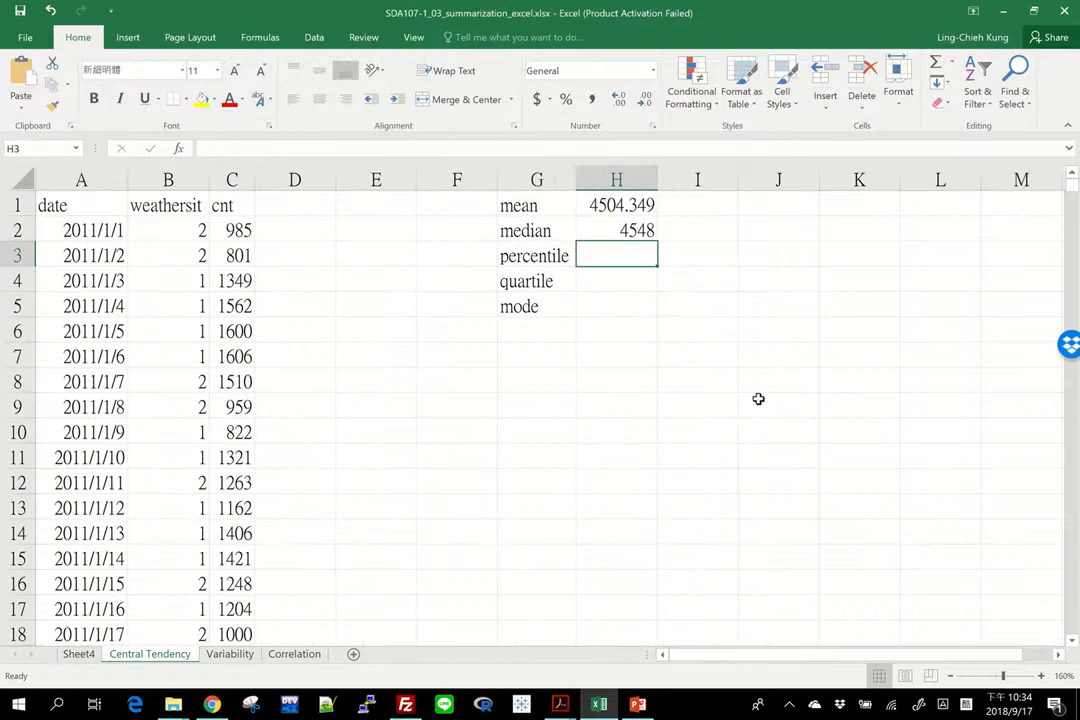
type("=percen")
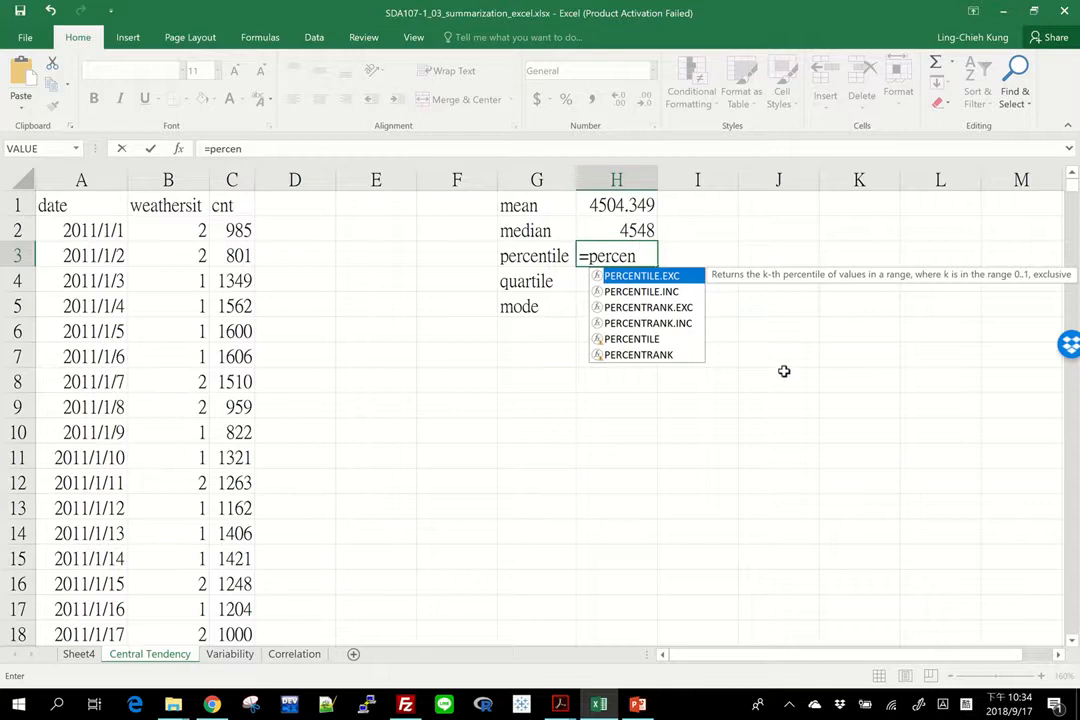
key("Tab")
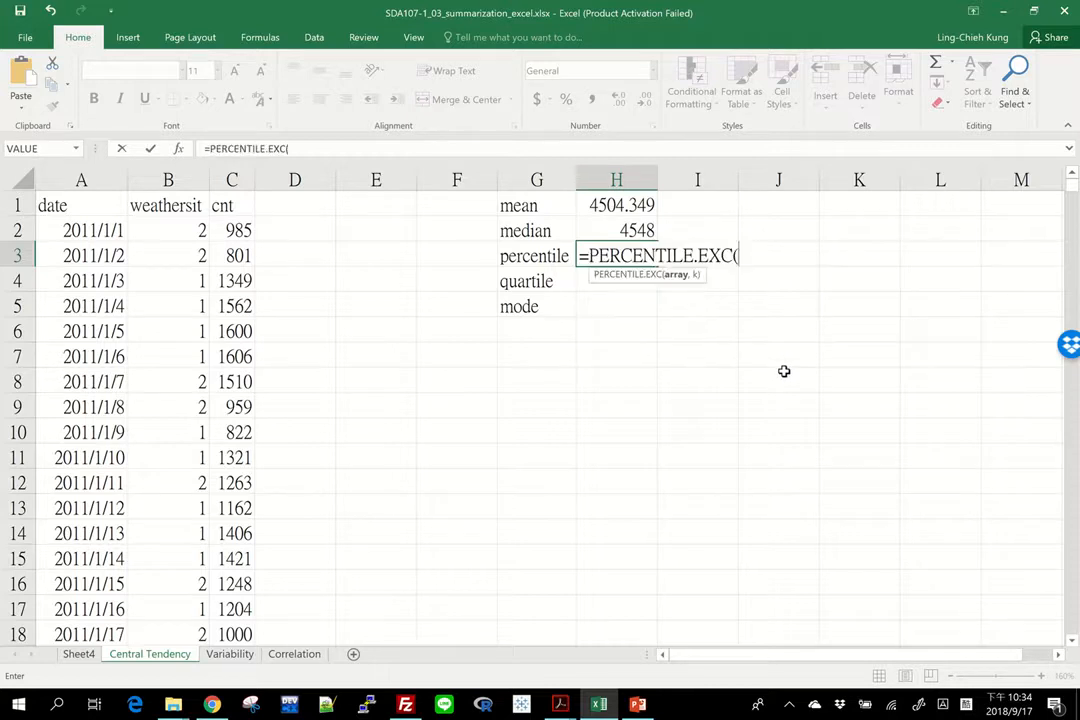
- Complete the H3 percentile formula with the first ten cnt values, C2:C11, as the array and 10 as k
left_click(231, 229)
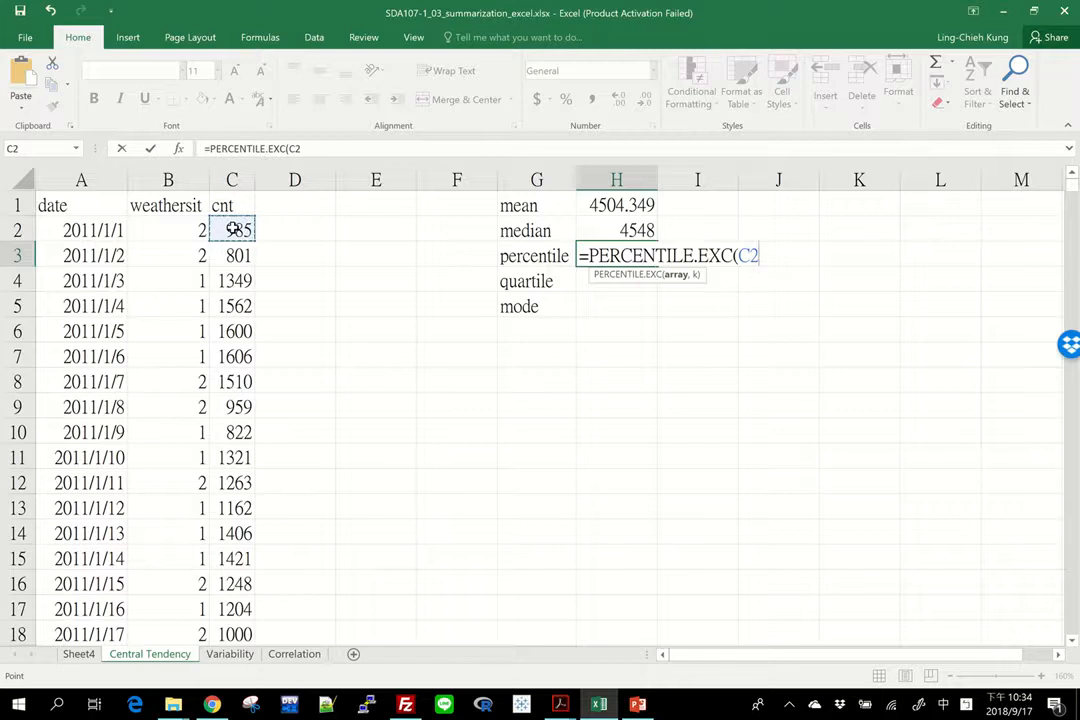
key("shift+Down")
key("shift+Down")
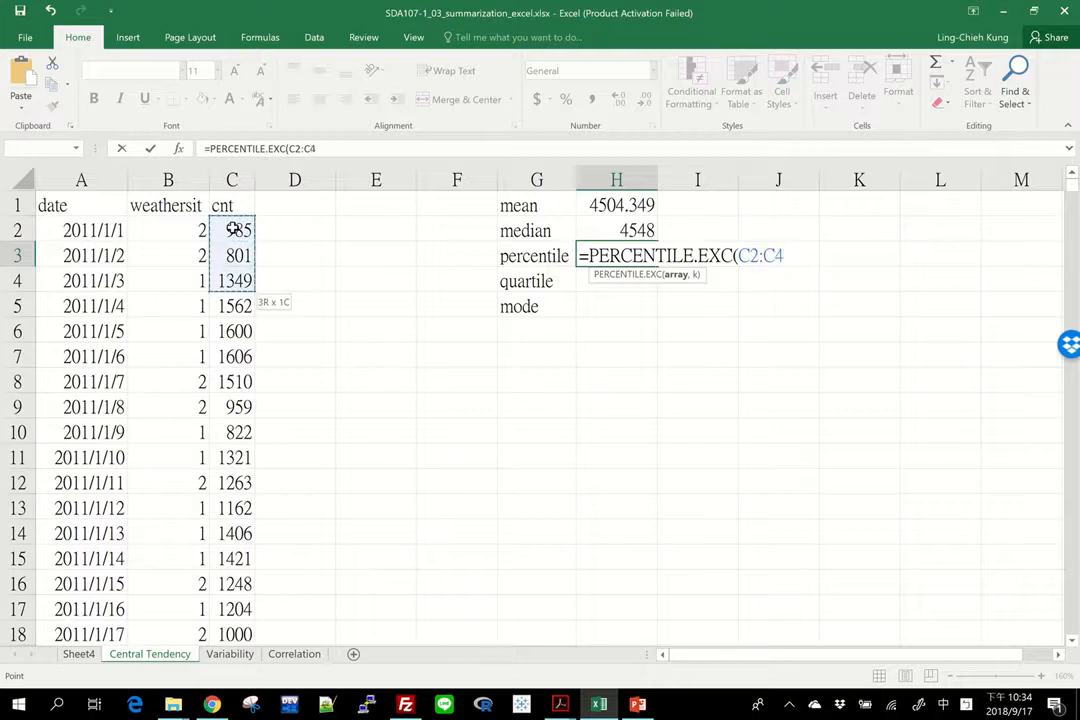
key("shift+Up")
key("shift+Up")
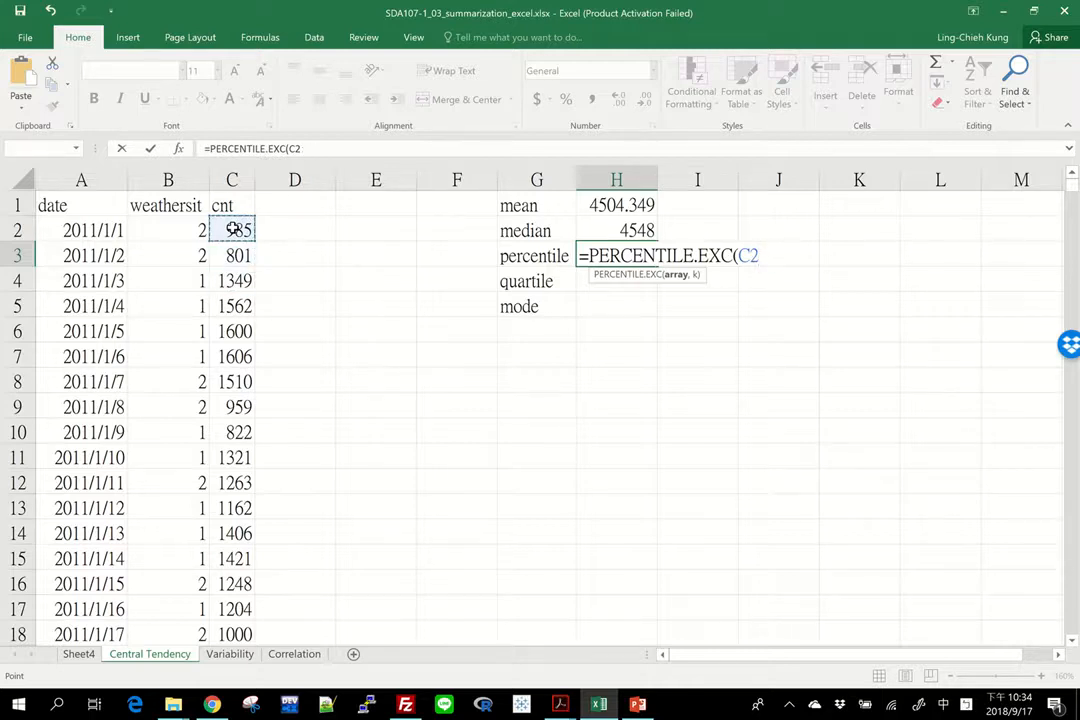
key("shift+Down")
key("shift+Down")
key("shift+Down")
key("shift+Down")
key("shift+Down")
key("shift+Down")
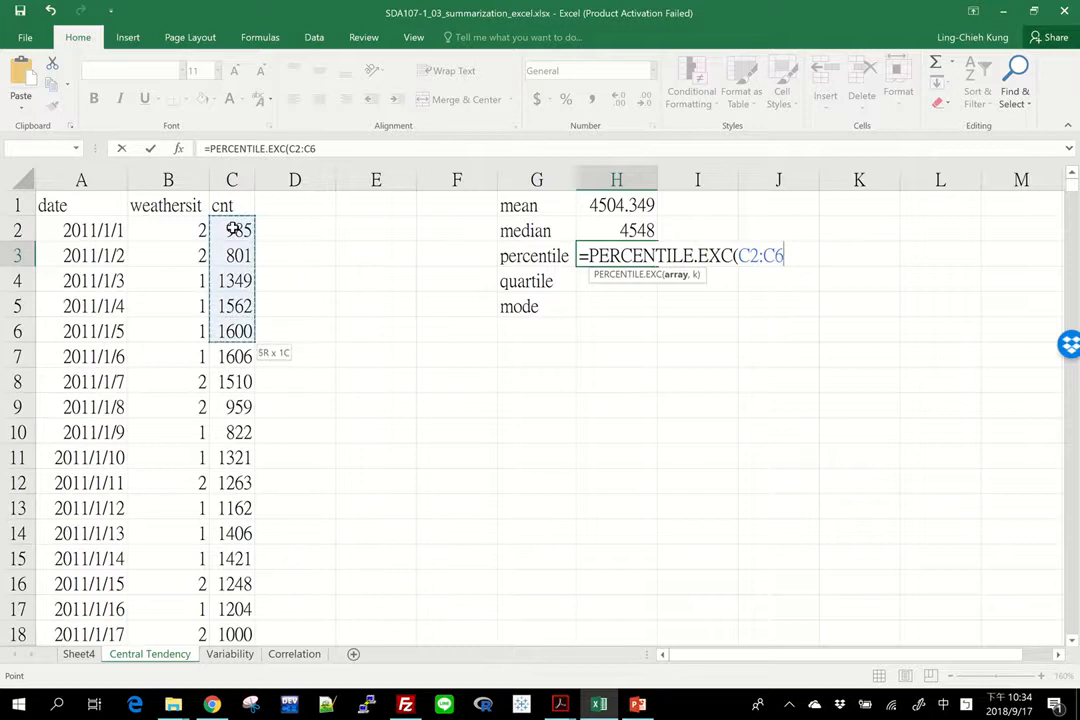
key("shift+Down")
key("shift+Down")
key("shift+Down")
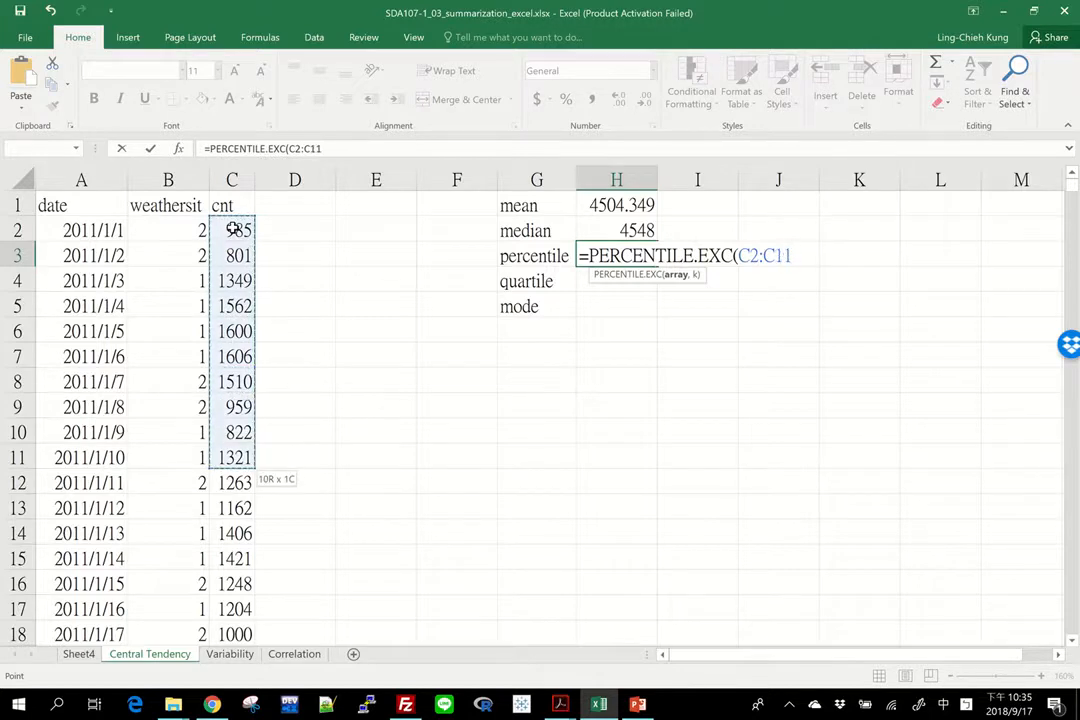
type(",")
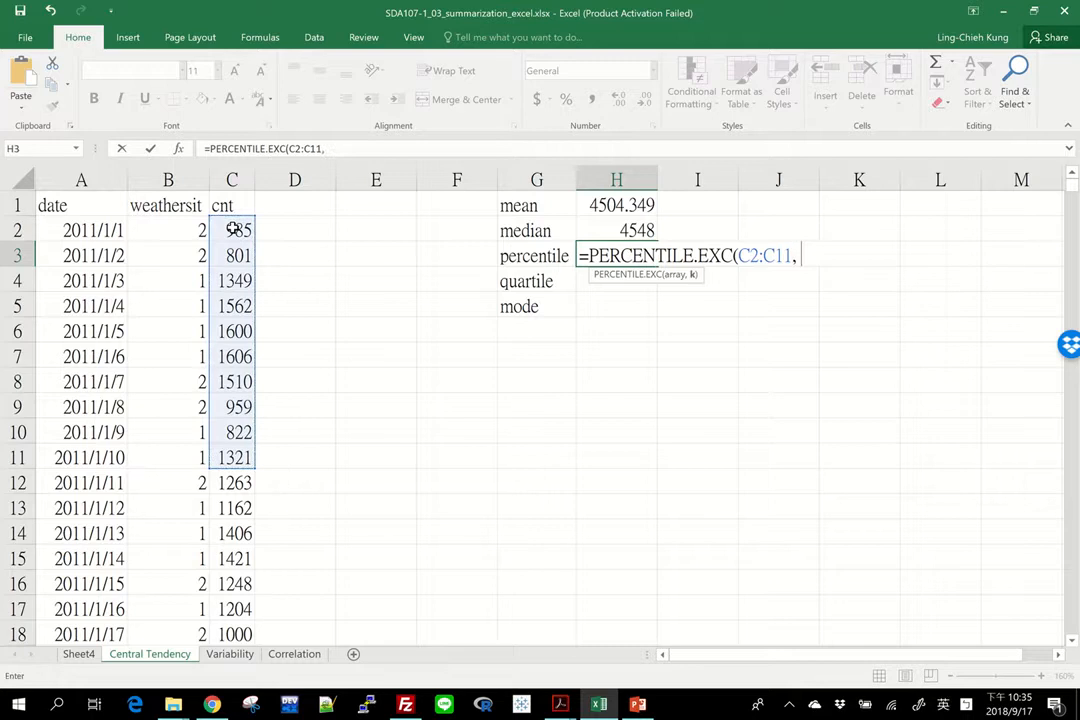
type(" 10)")
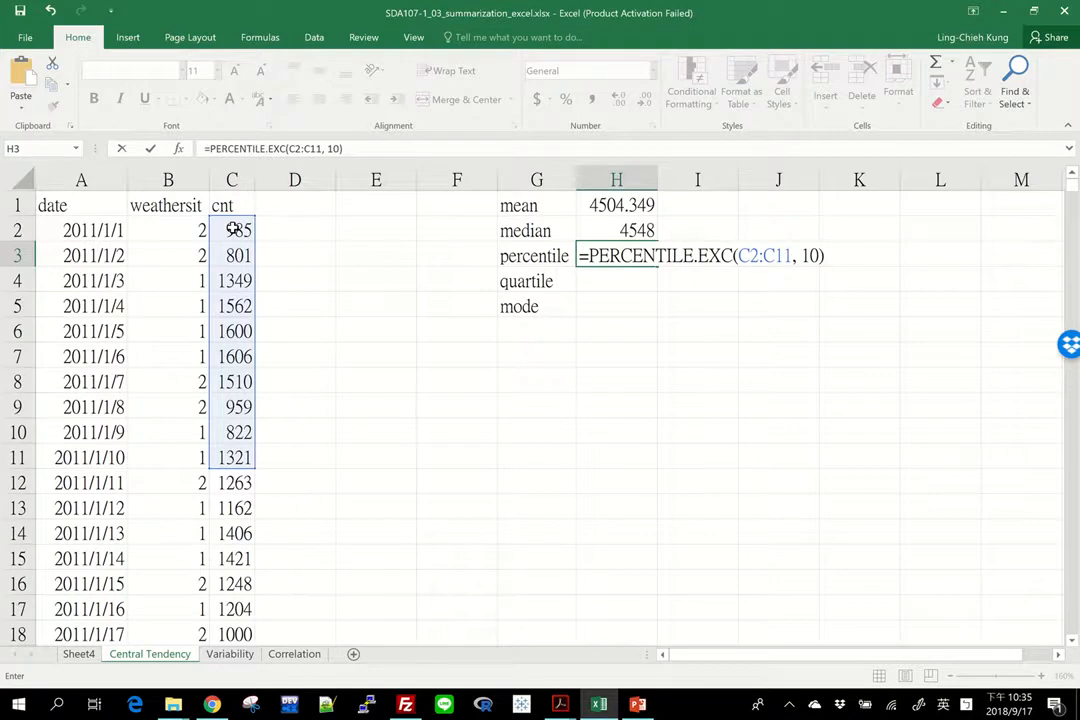
key("Return")
- Enter the percentile formula in H3 and correct its k argument to 0.1
left_click(638, 254)
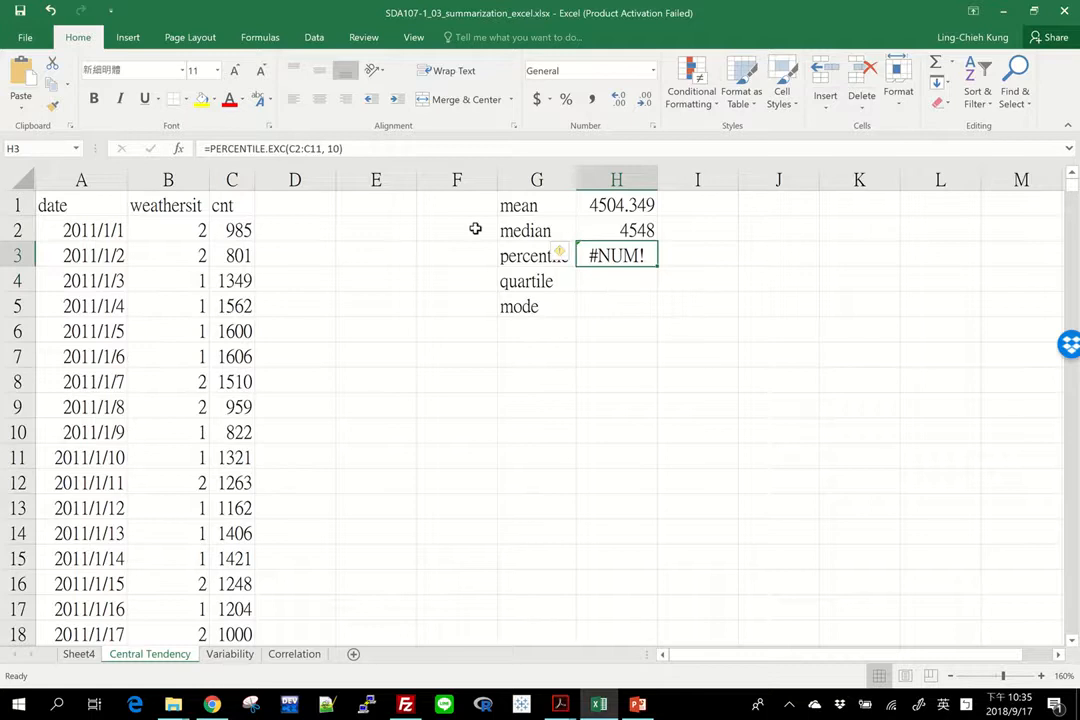
left_click(179, 148)
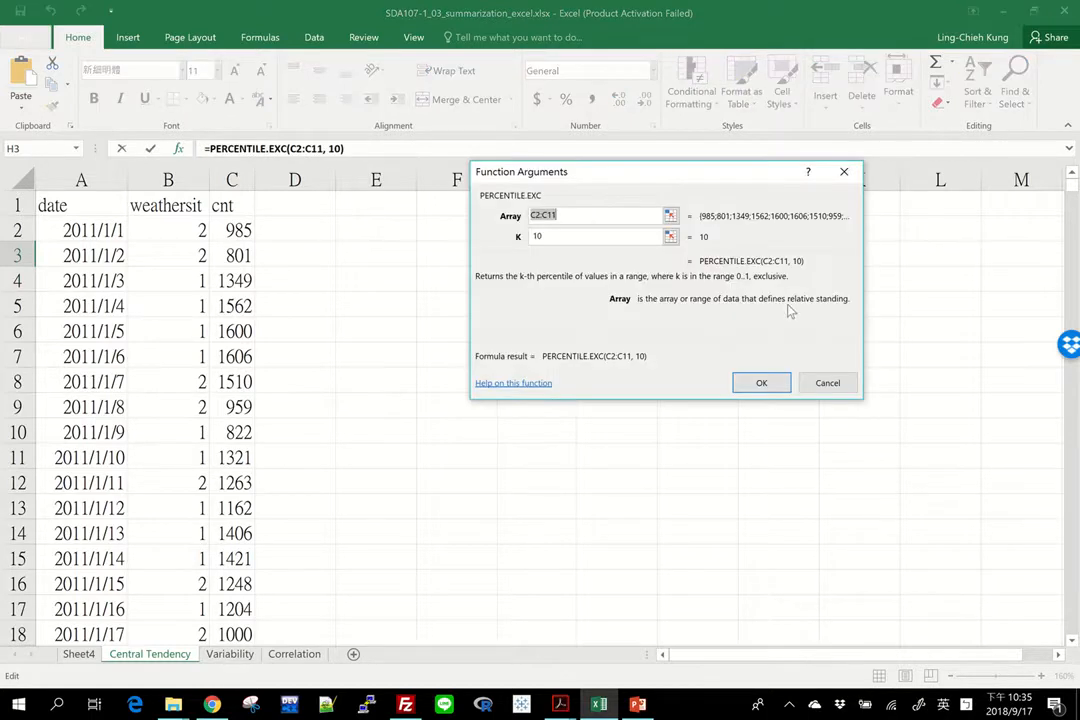
left_click(566, 235)
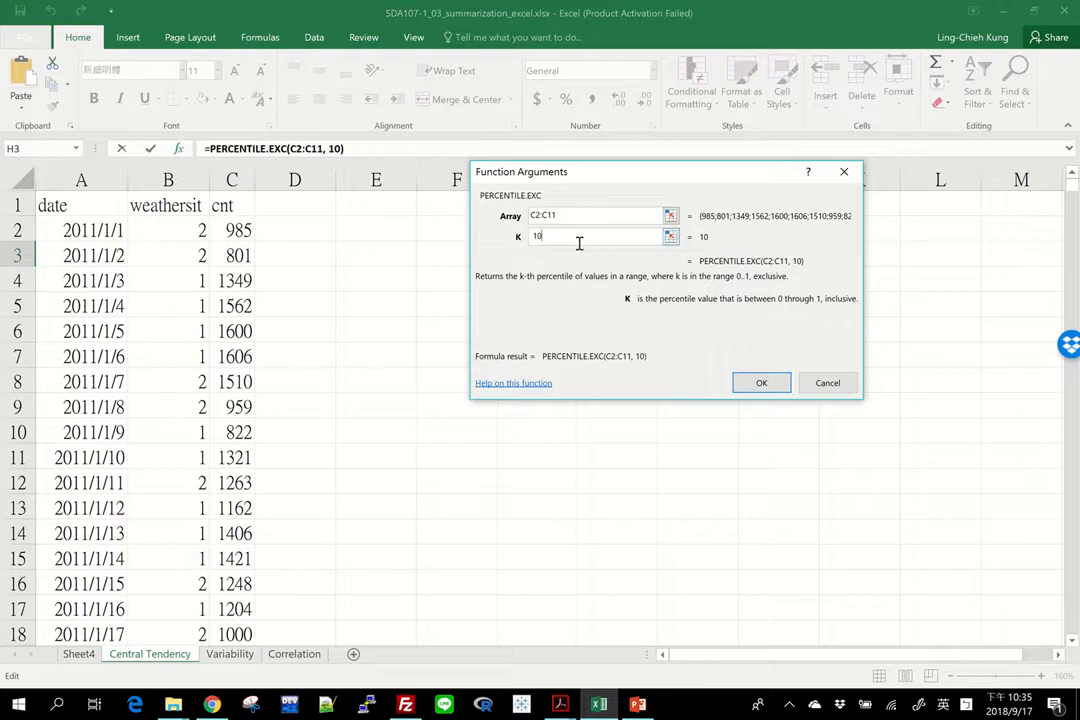
key("BackSpace")
key("BackSpace")
type("0.1")
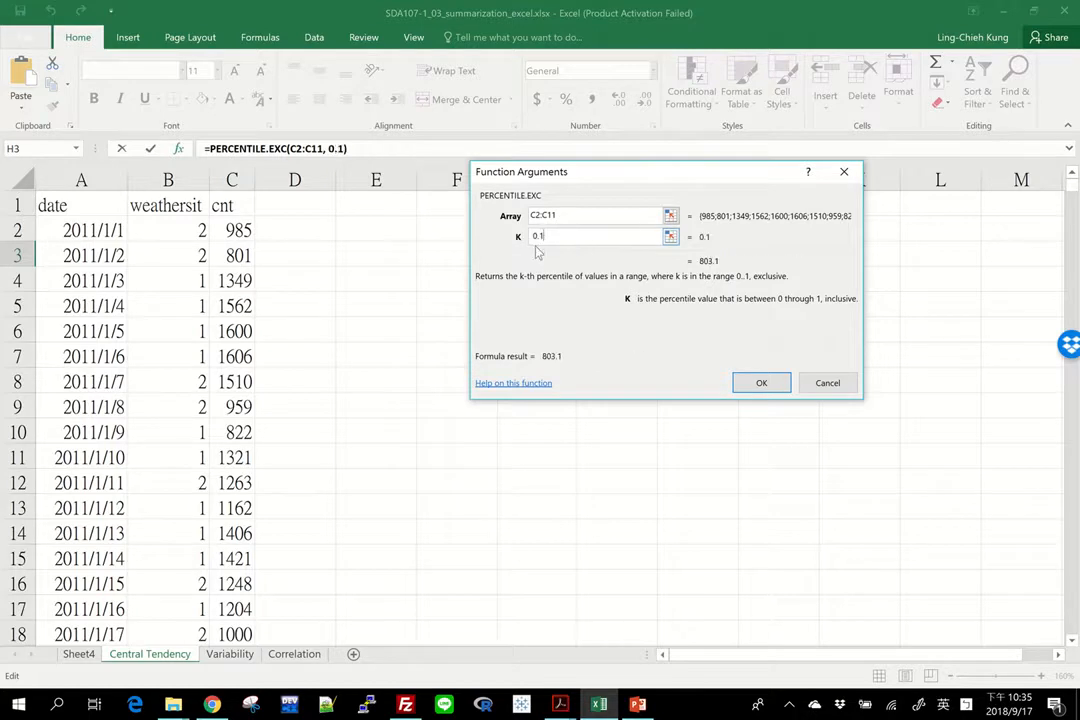
left_click(762, 388)
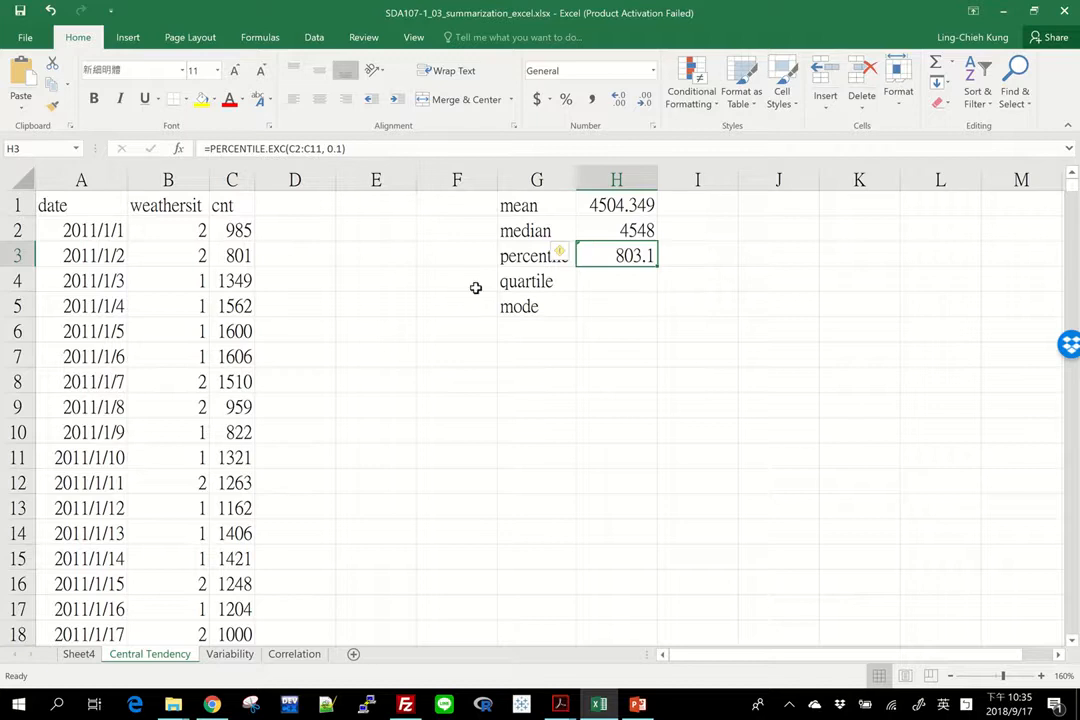
- Enter a PERCENTILE.INC formula in I3 for the first ten cnt values, C2:C11, with k set to 0.1
left_click_drag(234, 232, 242, 456)
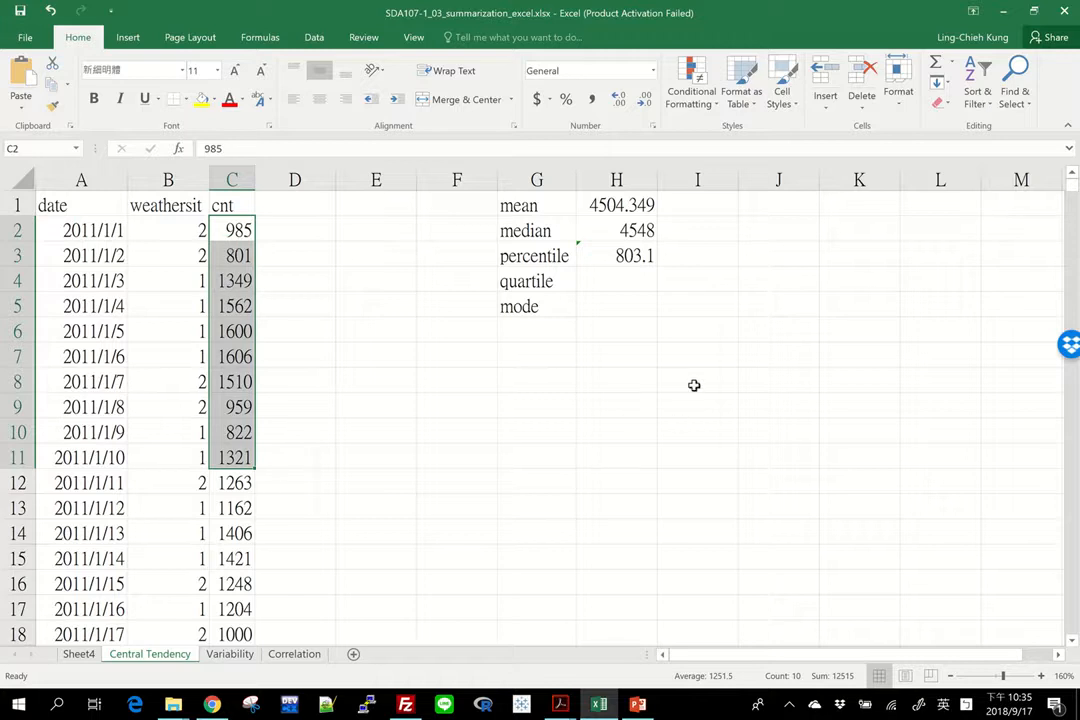
left_click(697, 258)
type("=")
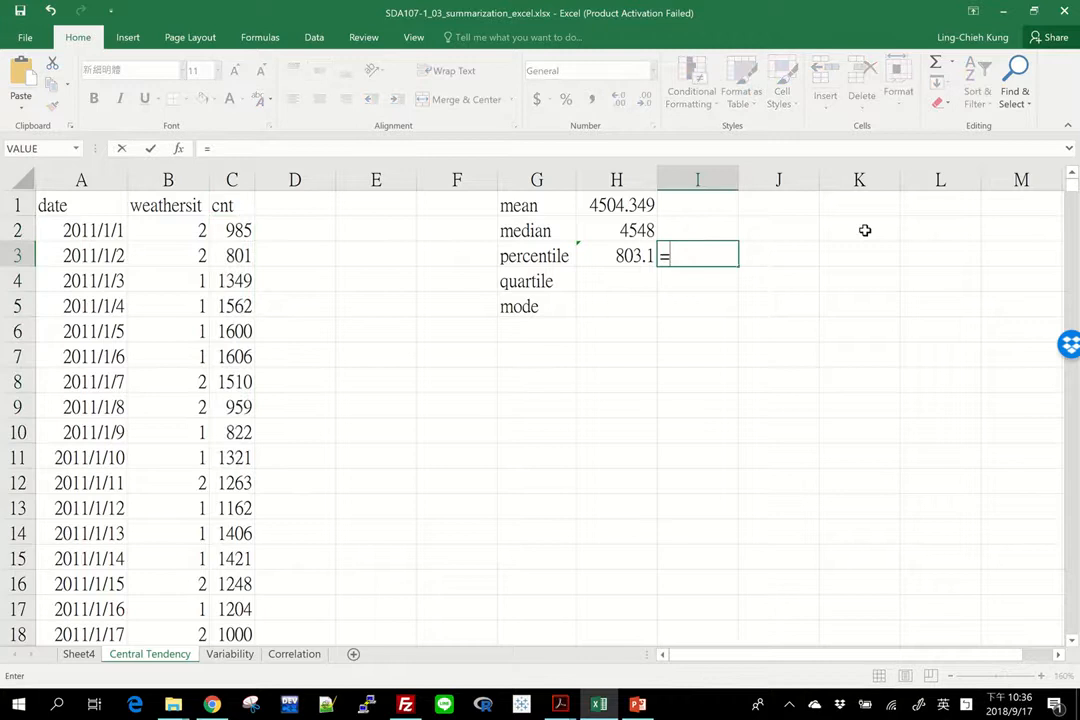
type("perce")
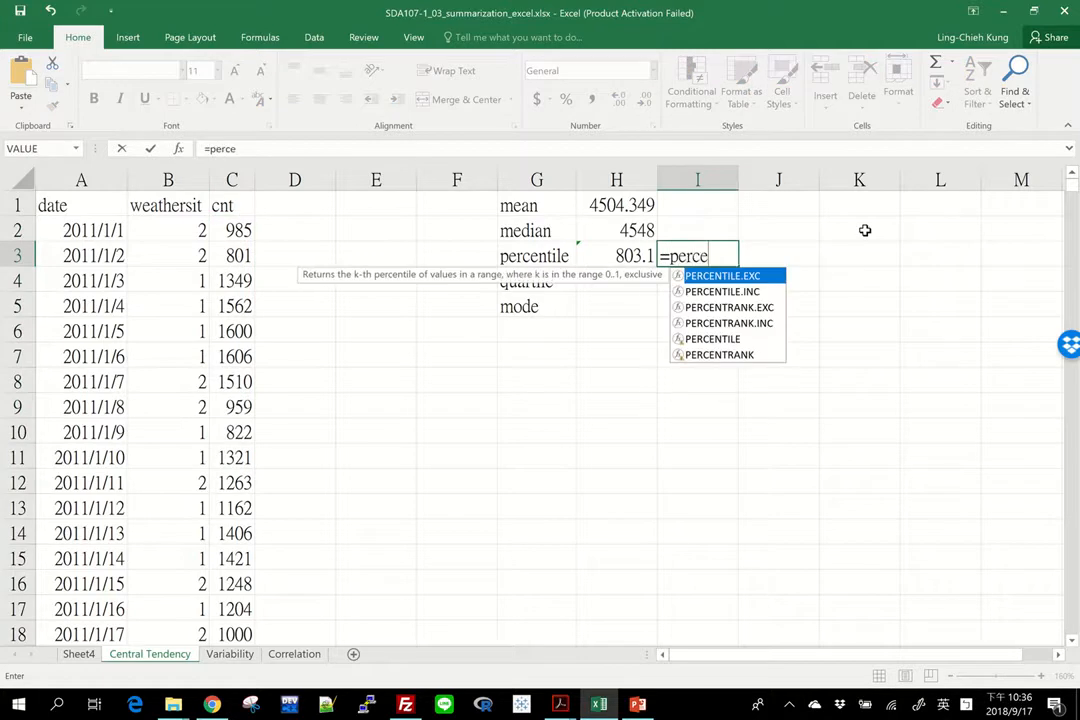
key("Down")
key("Tab")
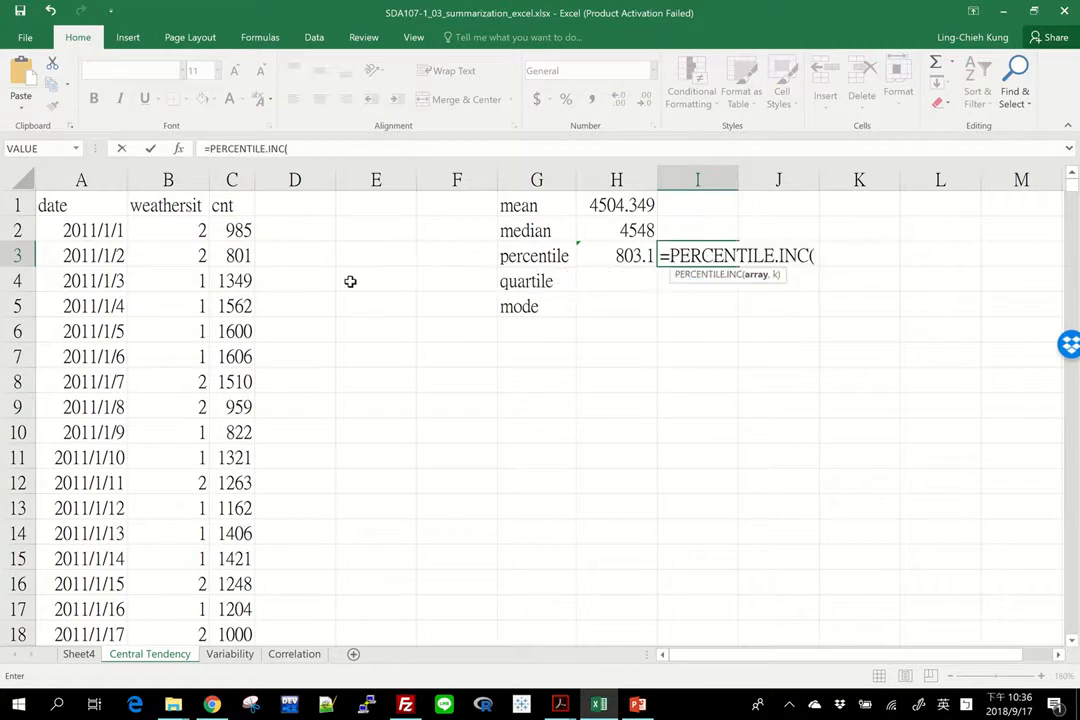
left_click_drag(238, 229, 234, 456)
type(", 0.1)")
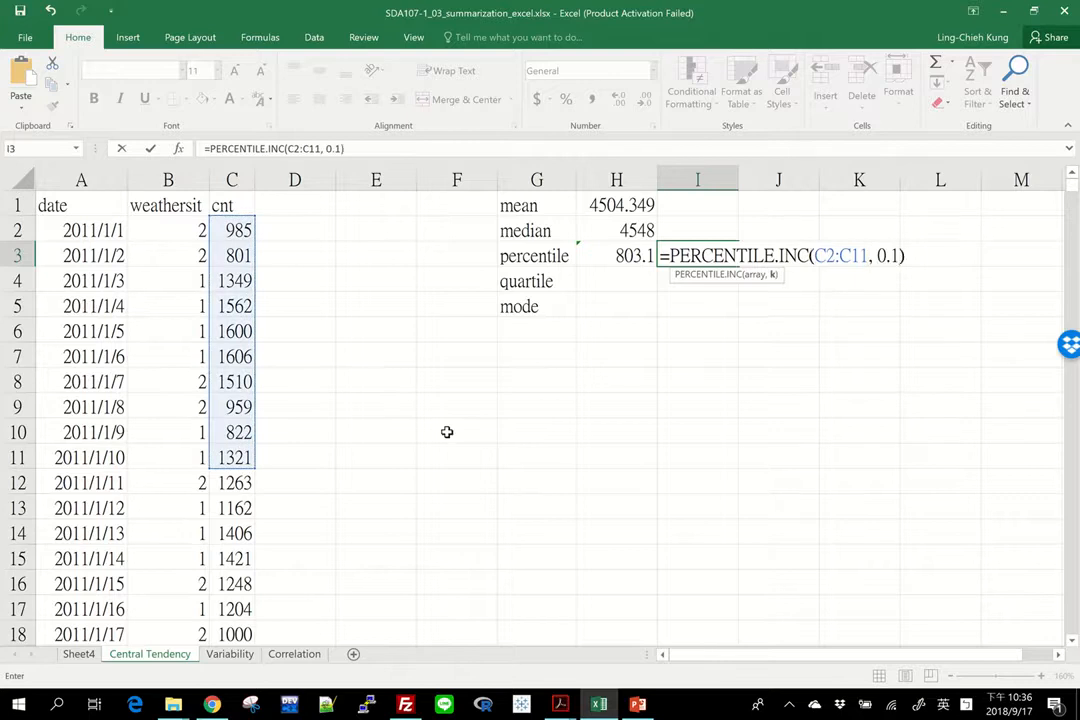
key("Return")
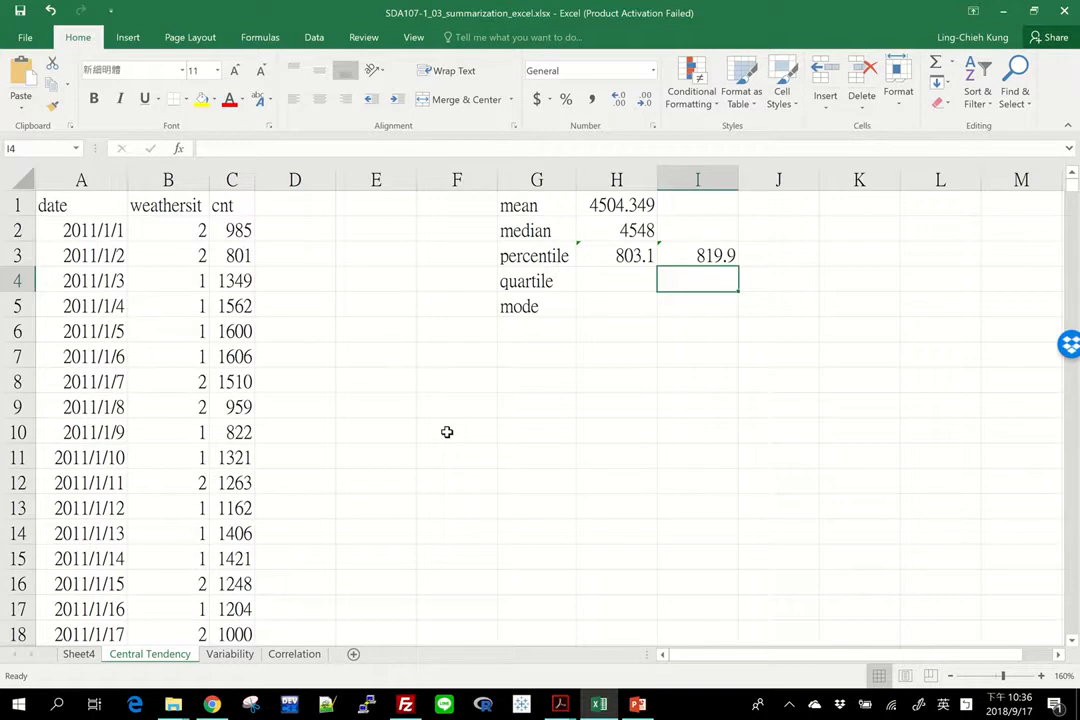
key("Up")
key("Left")
key("F2")
key("Escape")
type("=")
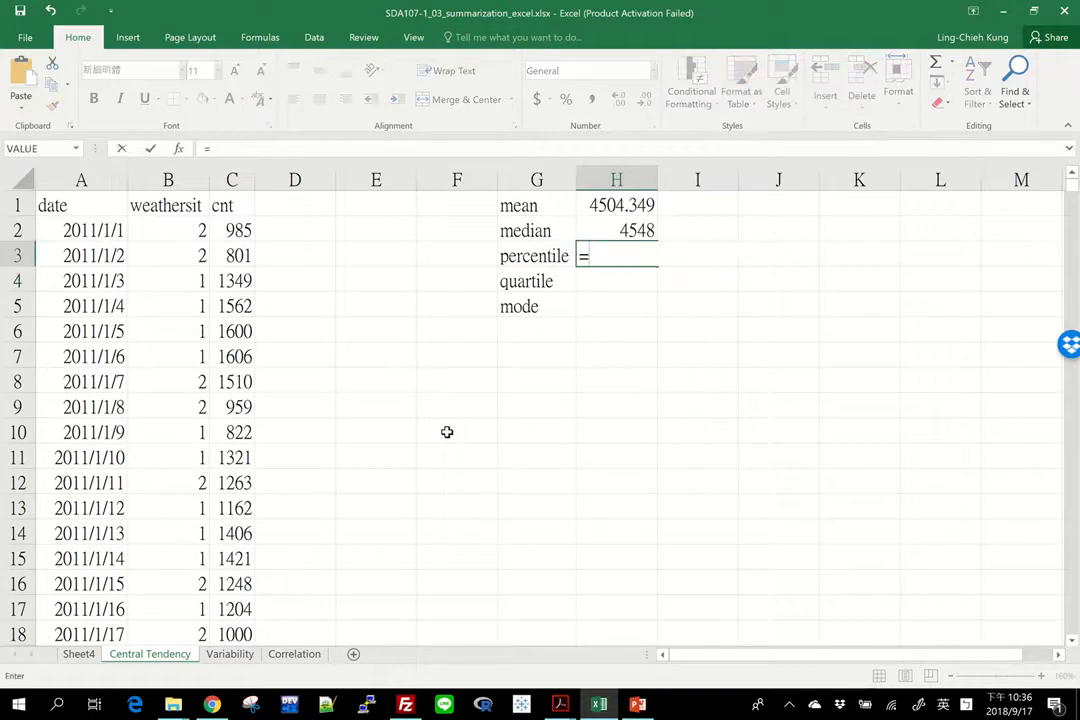
type("per")
key("Tab")
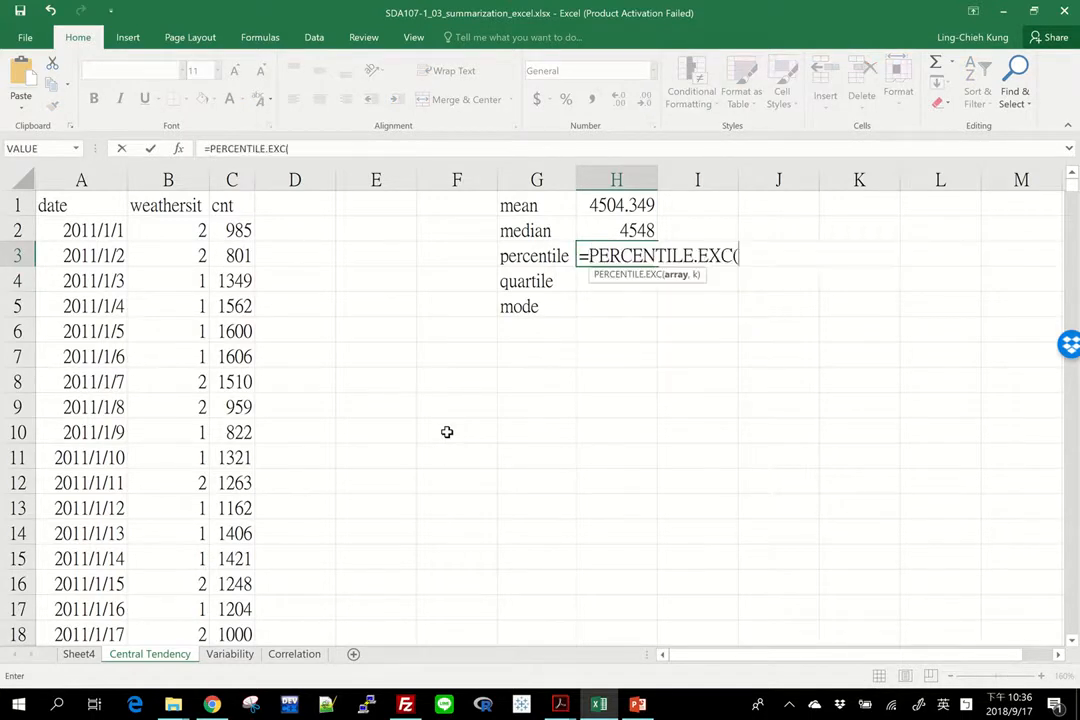
left_click(224, 228)
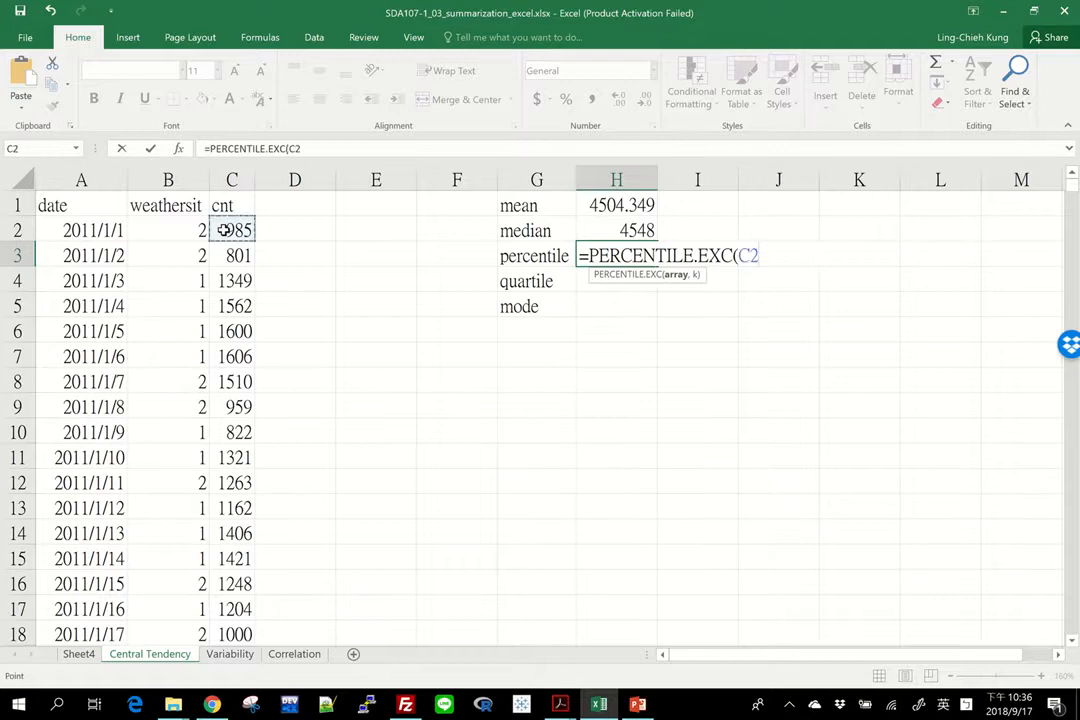
key("ctrl+shift+Down")
key("Return")
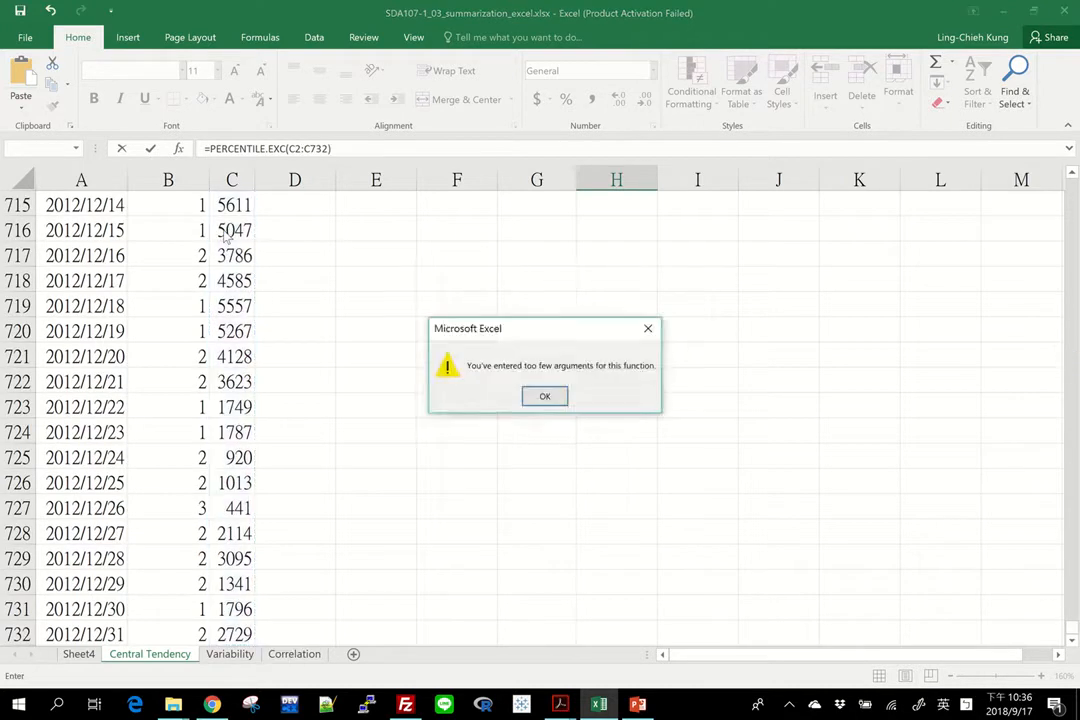
key("Return")
key("BackSpace")
key("BackSpace")
key("BackSpace")
key("BackSpace")
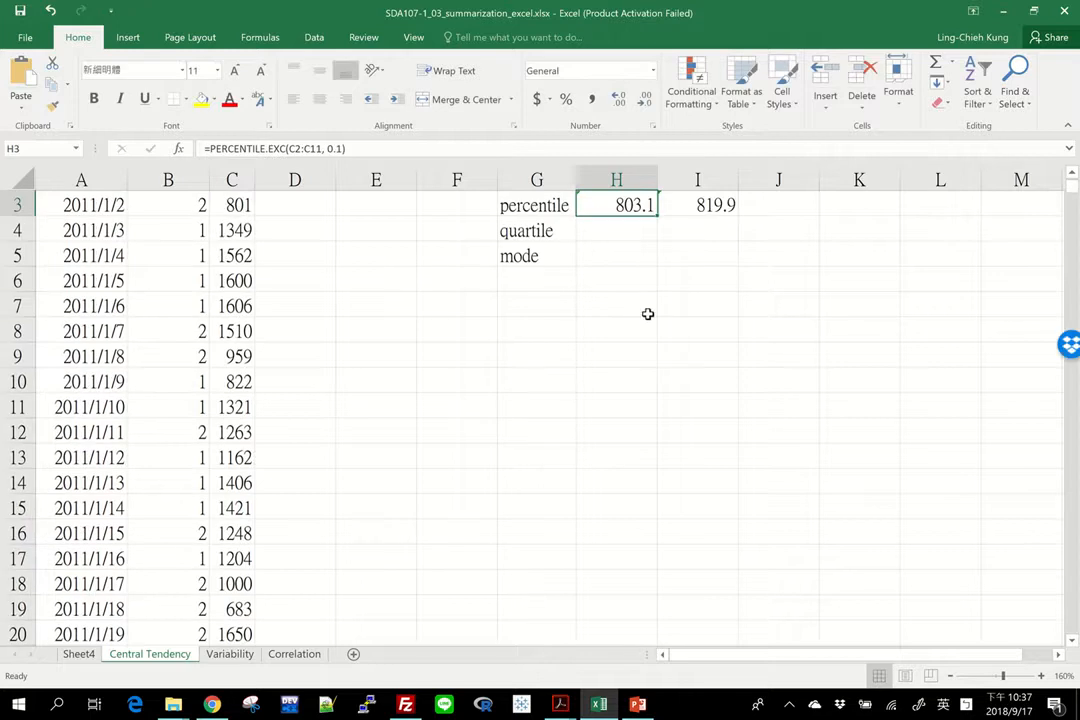
- Change the array of the PERCENTILE.EXC formula in H3 to the whole cnt column, C2:C732
key("F2")
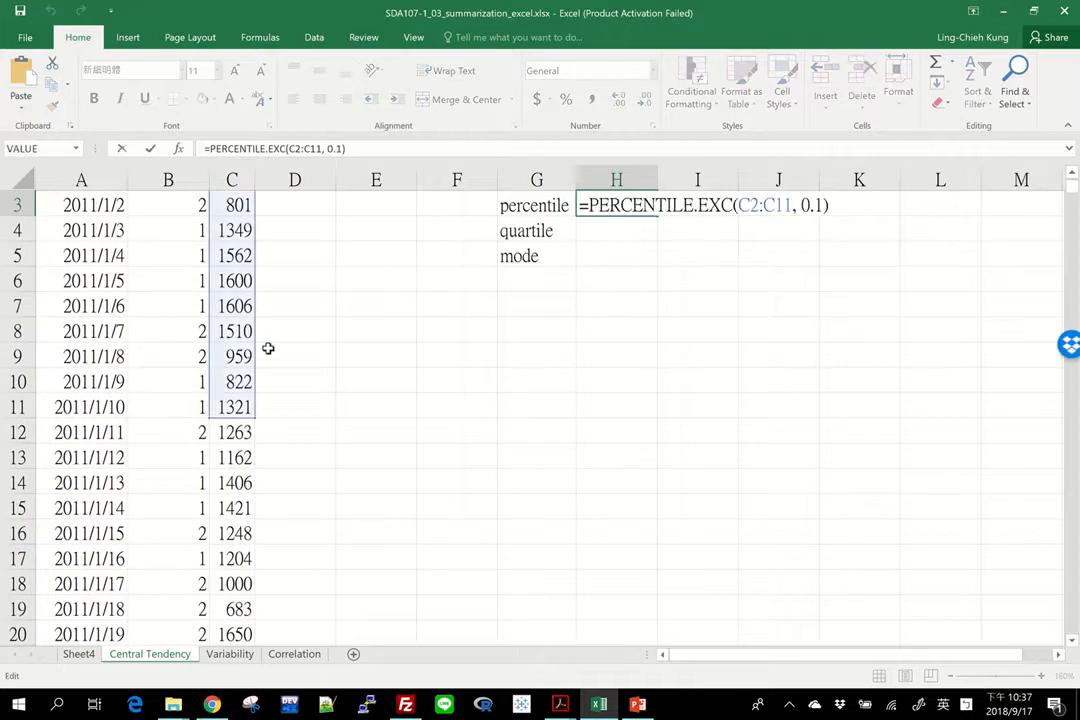
left_click_drag(740, 206, 798, 207)
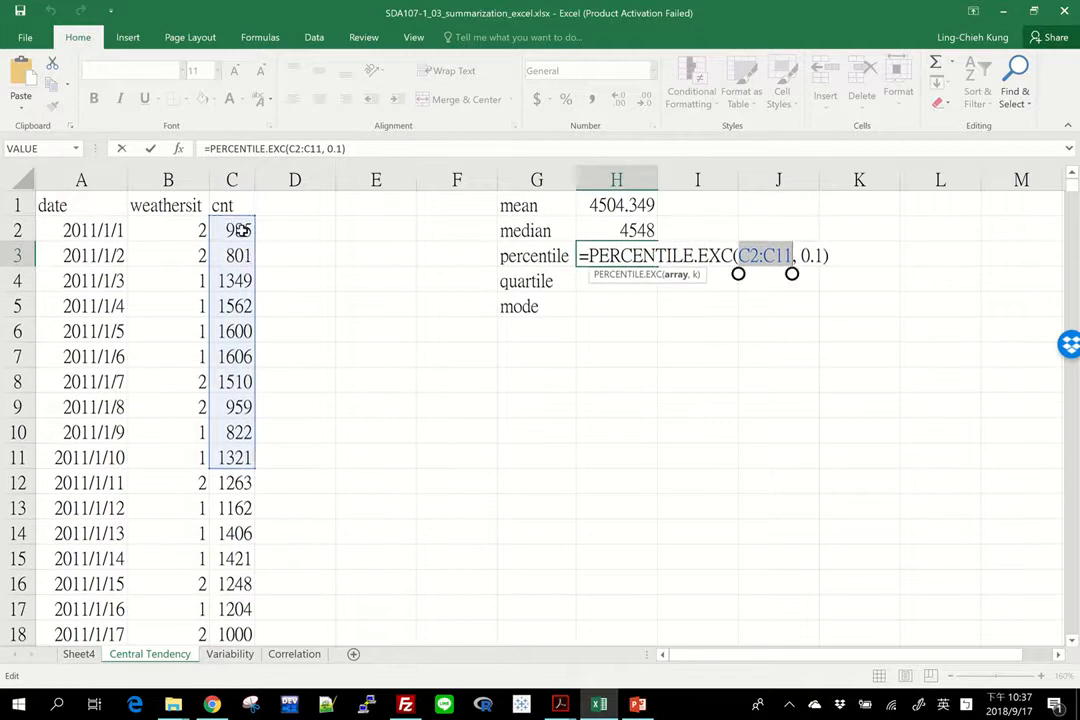
left_click(234, 229)
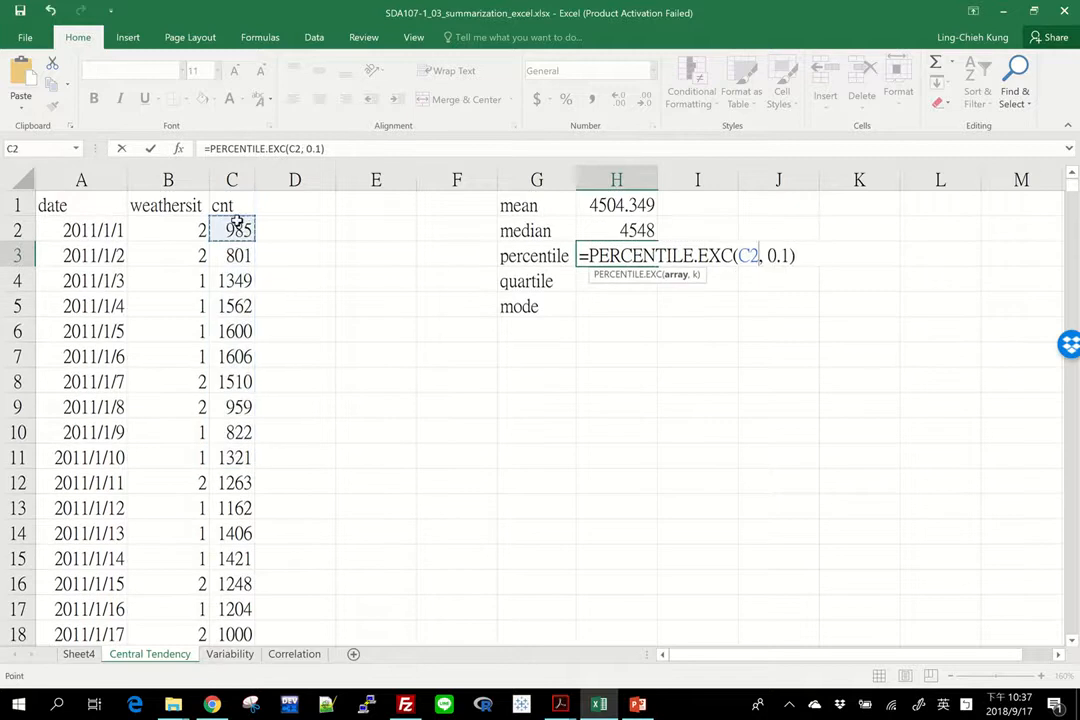
key("ctrl+shift+Down")
key("Return")
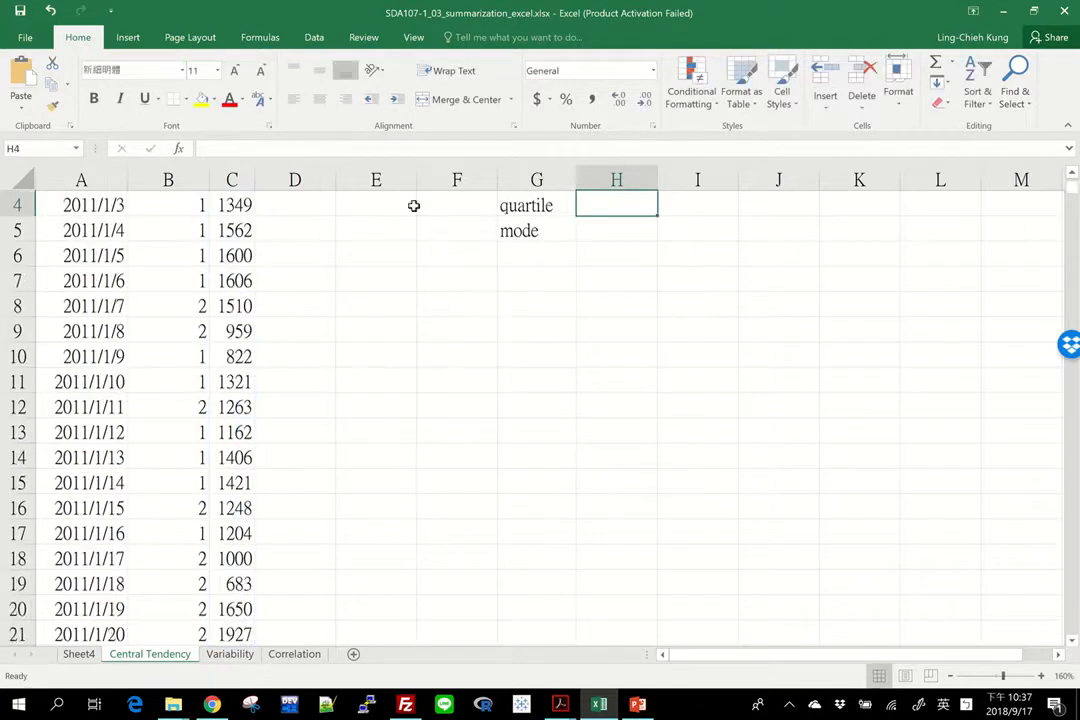
scroll(690, 306, "up", 1)
left_click(634, 250)
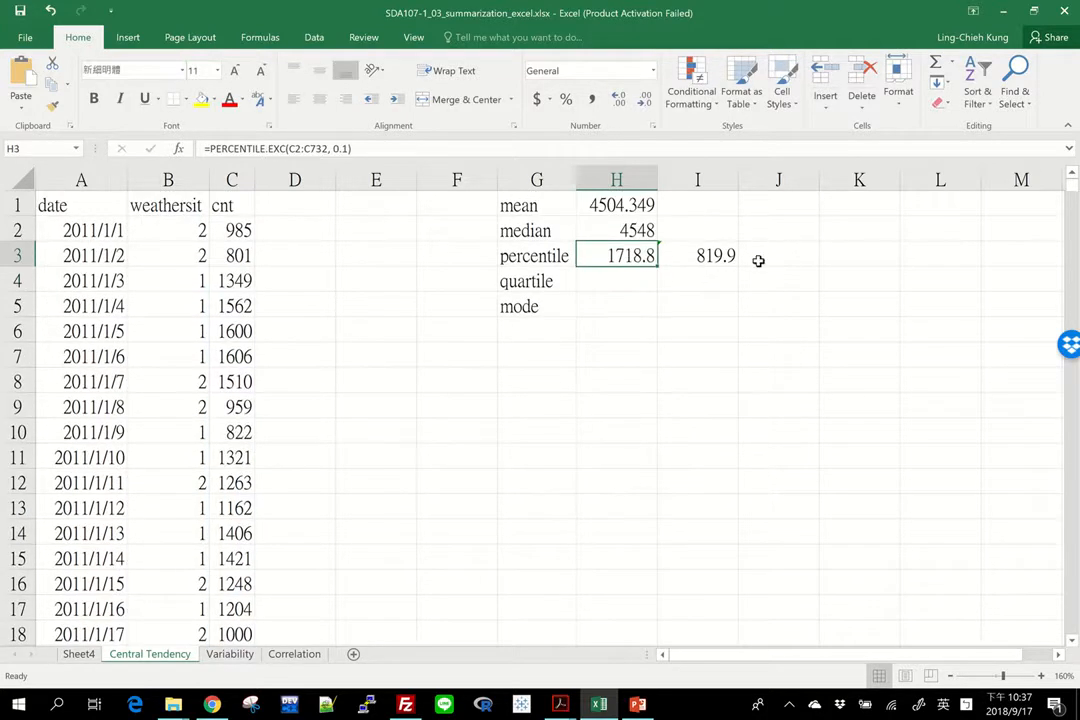
- Replace the I3 formula with PERCENTILE.INC over the whole cnt column, C2:C732, with k set to 0.1
left_click(705, 257)
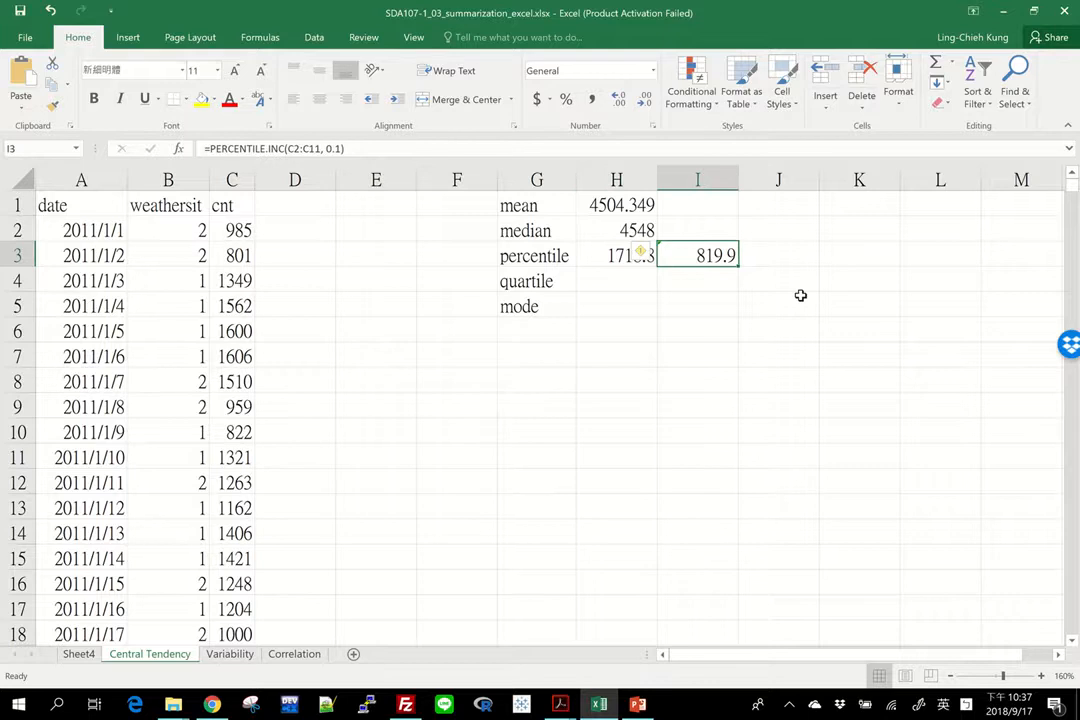
type("=p")
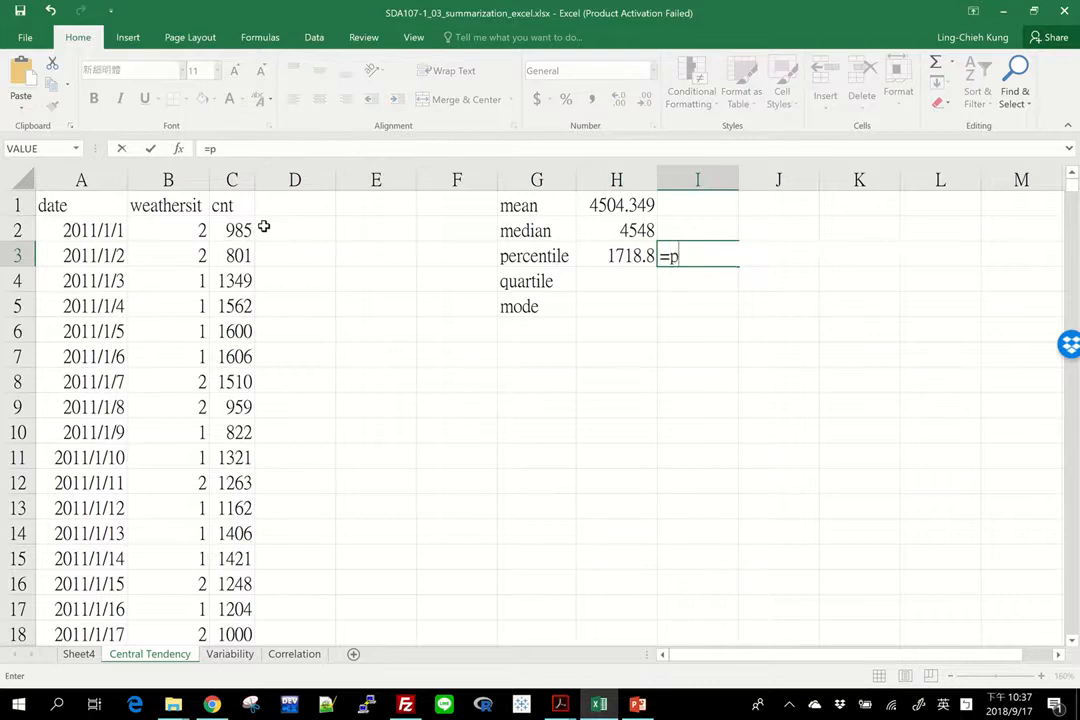
type("er")
key("Down")
key("Tab")
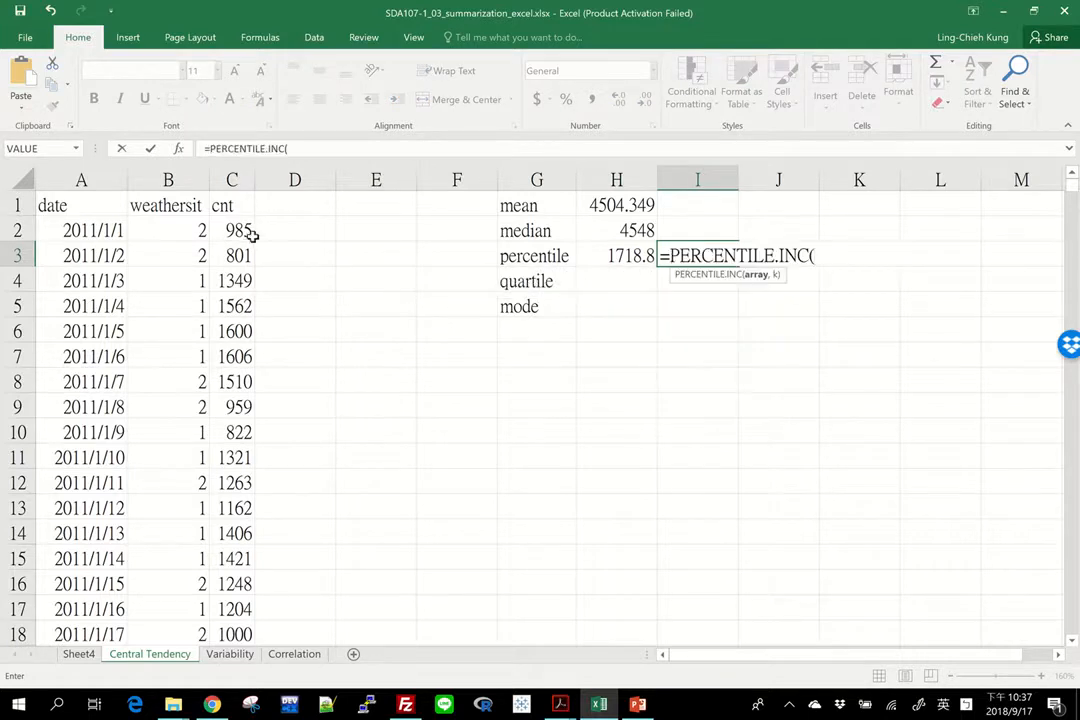
left_click(232, 231)
key("ctrl+shift+Down")
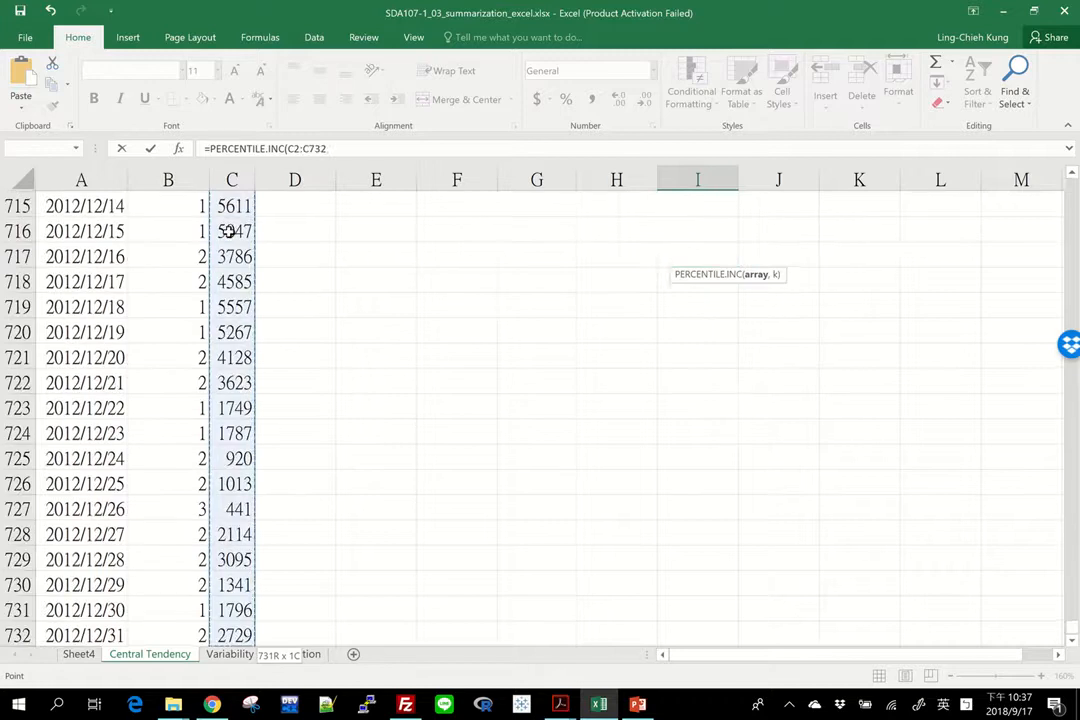
type(", 0.1")
key("Return")
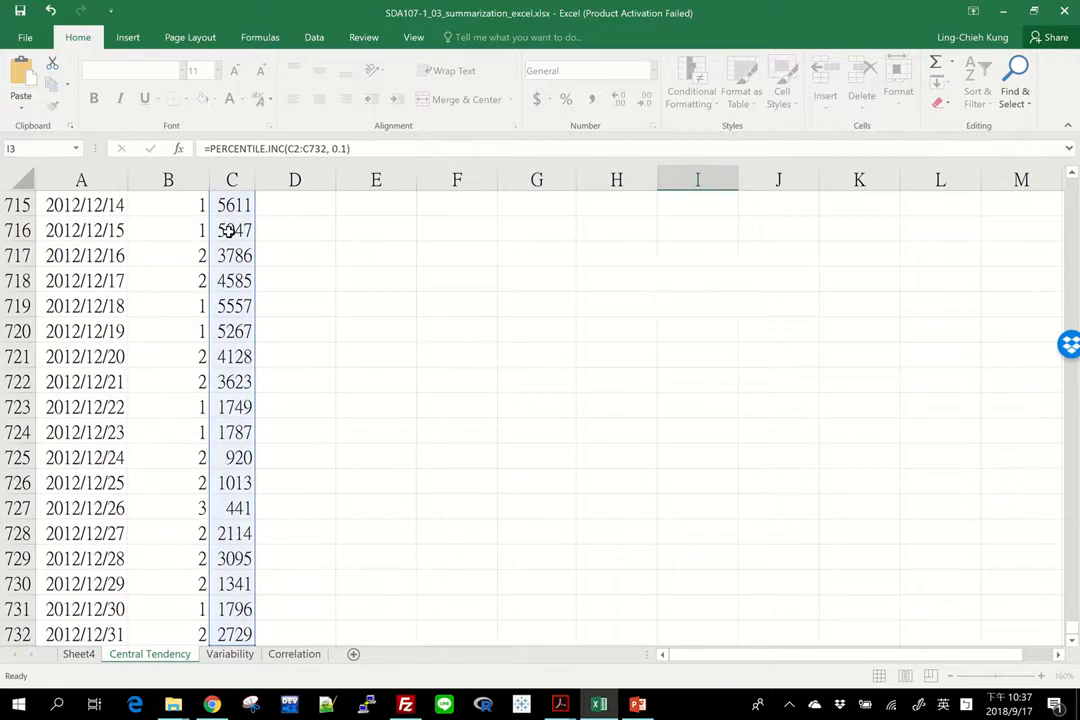
scroll(415, 263, "up", 1)
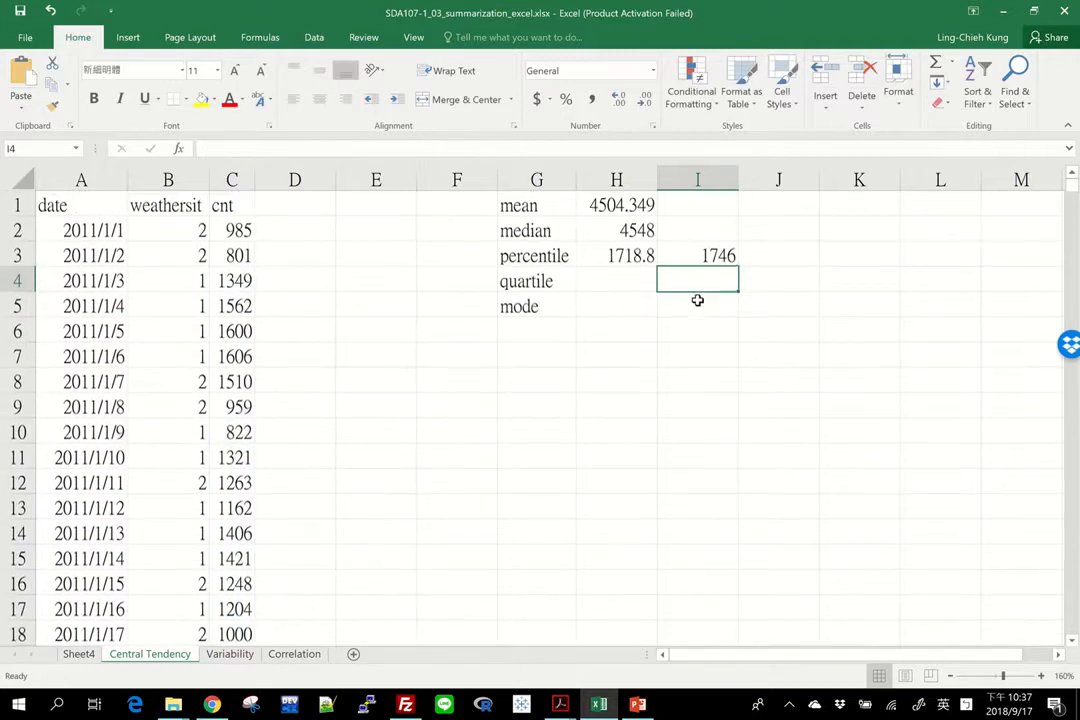
- Compare the PERCENTILE.EXC formula and result in H3 with the PERCENTILE.INC ones in I3
left_click(622, 255)
left_click(700, 256)
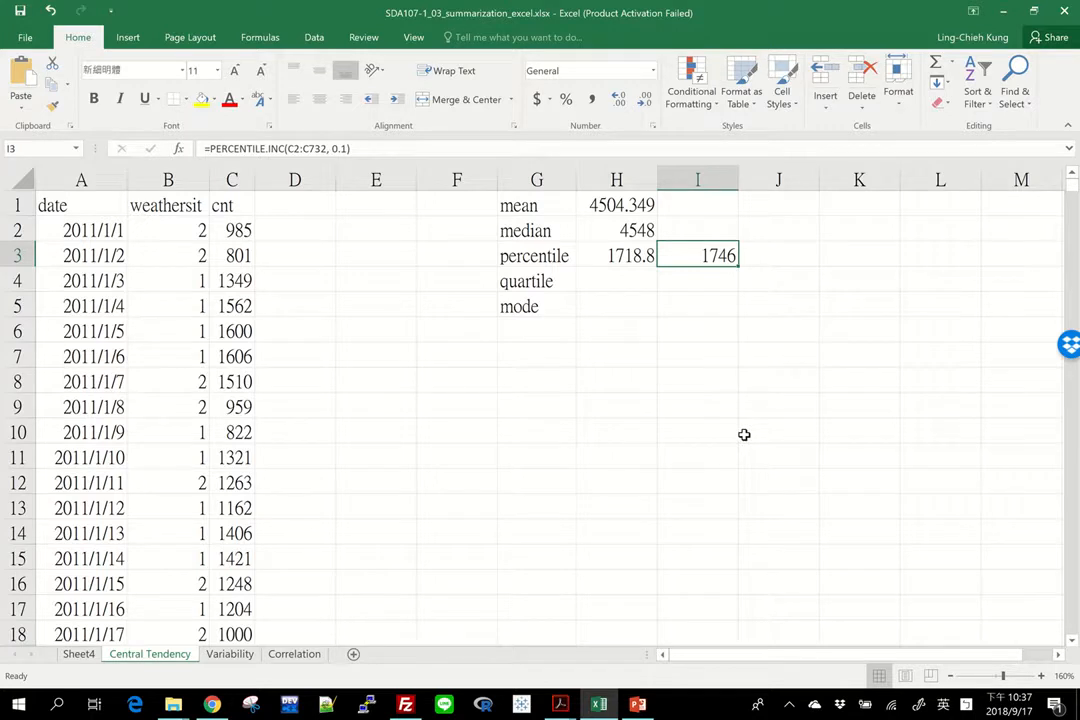
key("Left")
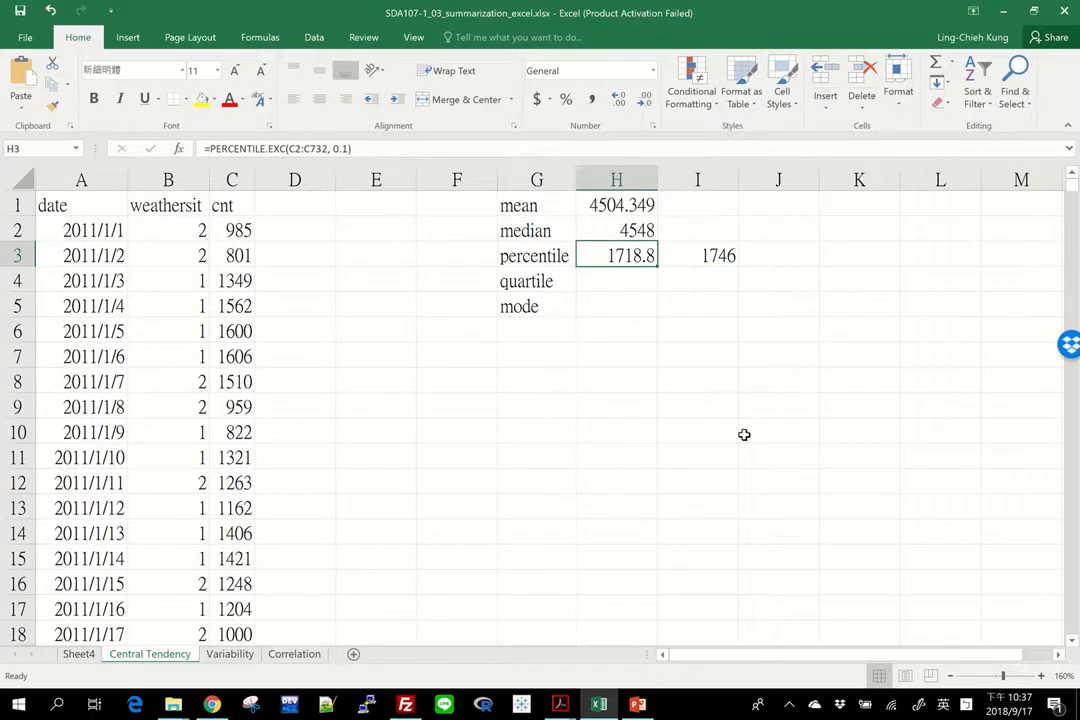
key("Right")
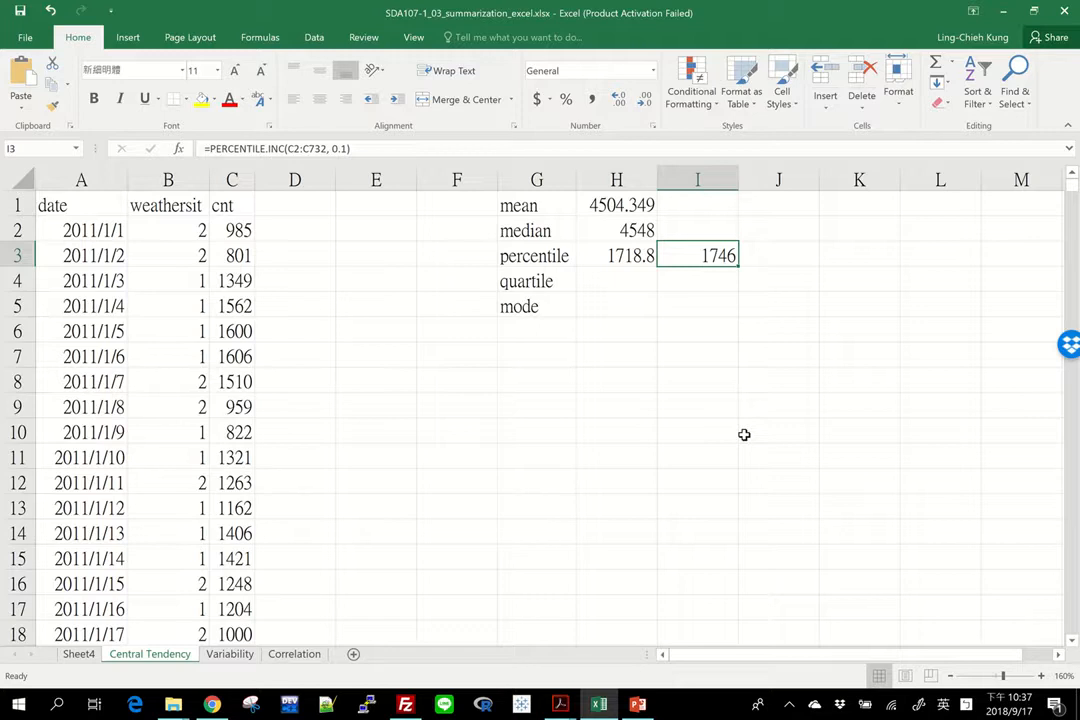
key("Left")
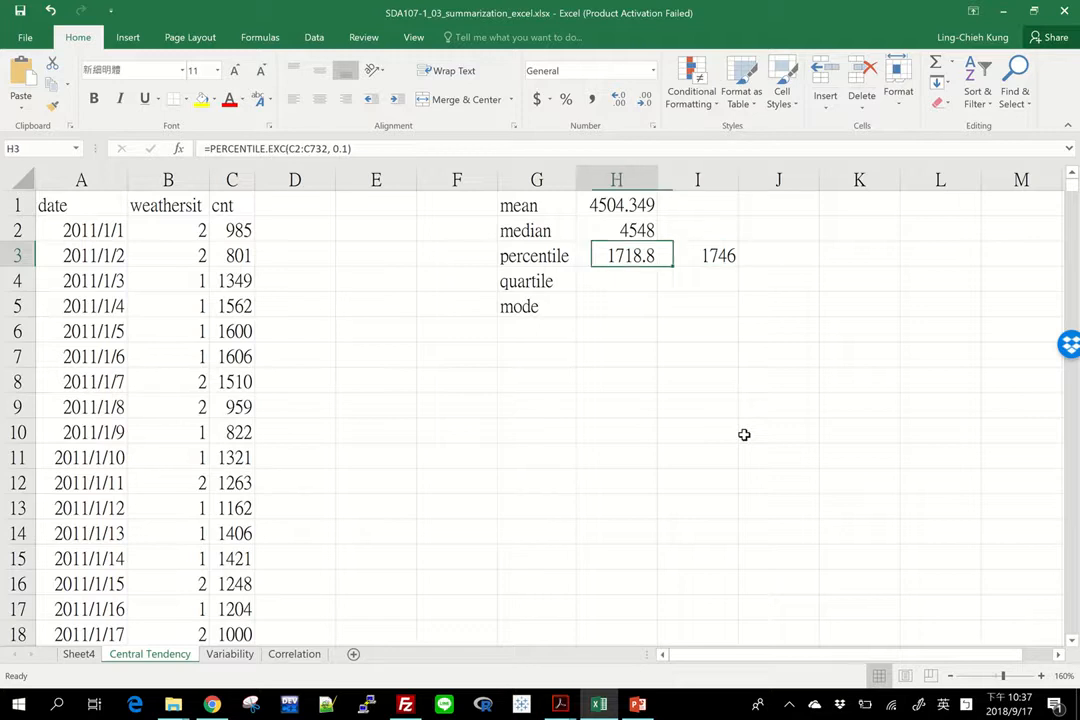
- Enter a QUARTILE.EXC formula in H4 over the whole cnt column, C2:C732, with quart set to 0.5
key("Right")
key("Down")
key("Left")
type("=")
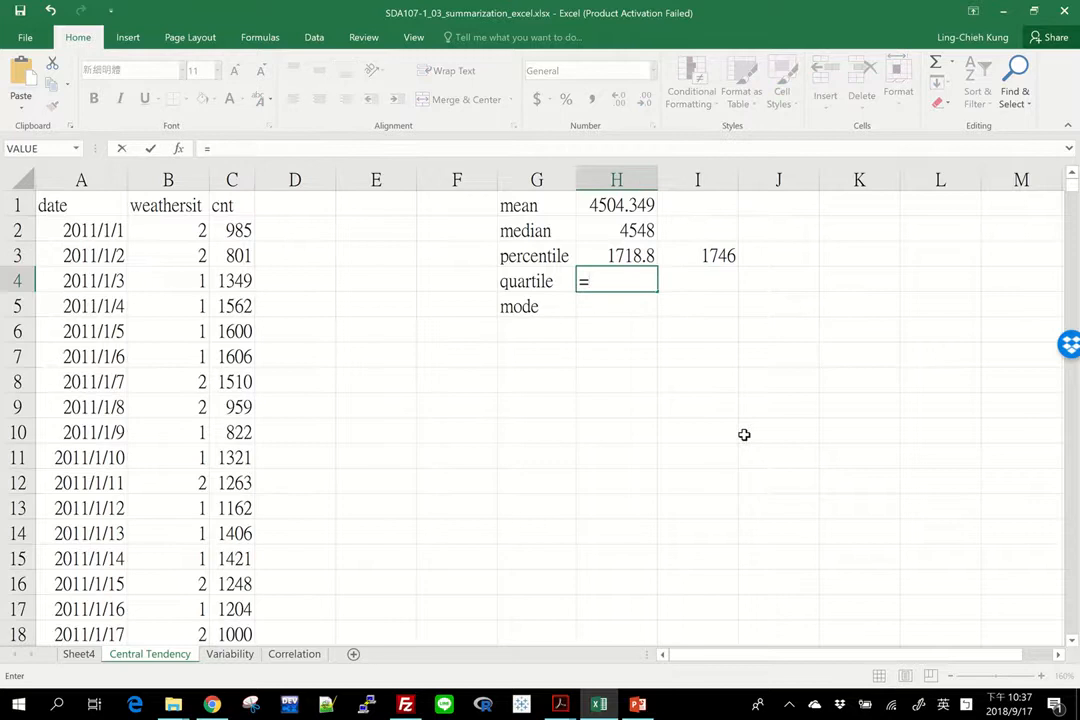
type("qua")
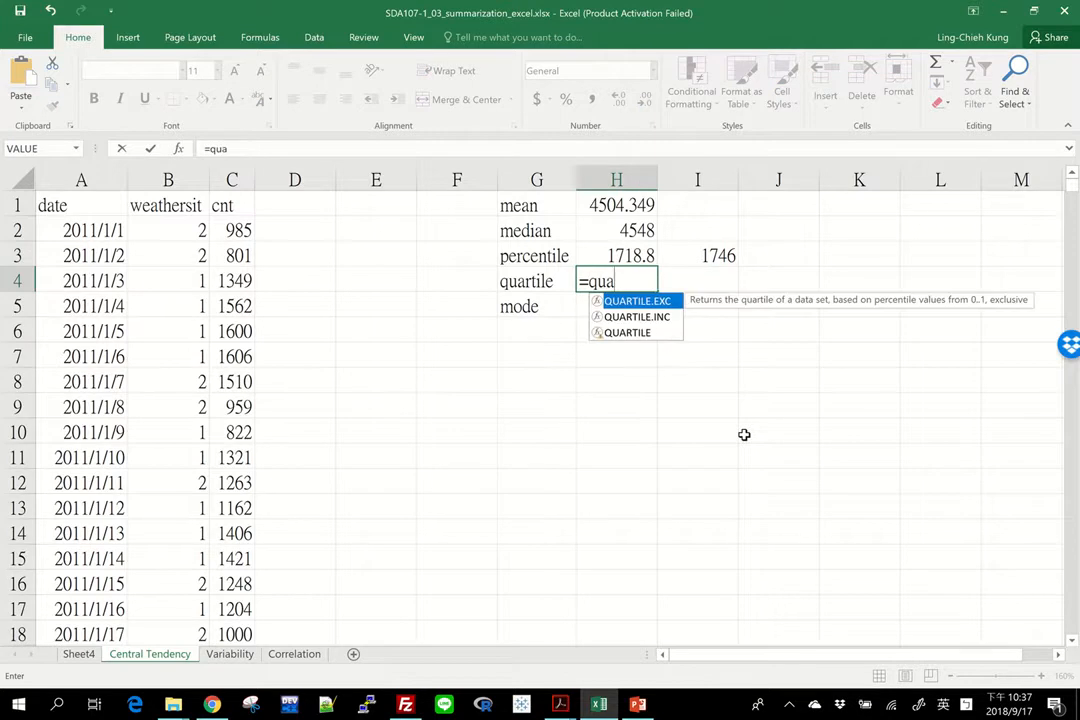
key("Tab")
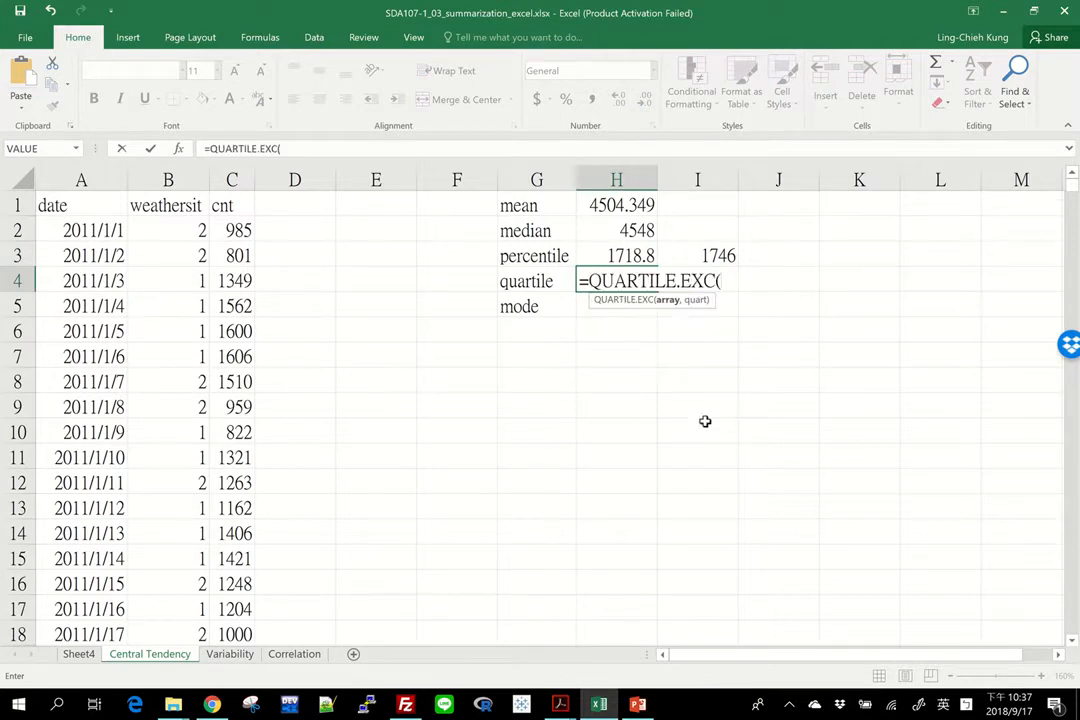
left_click(232, 229)
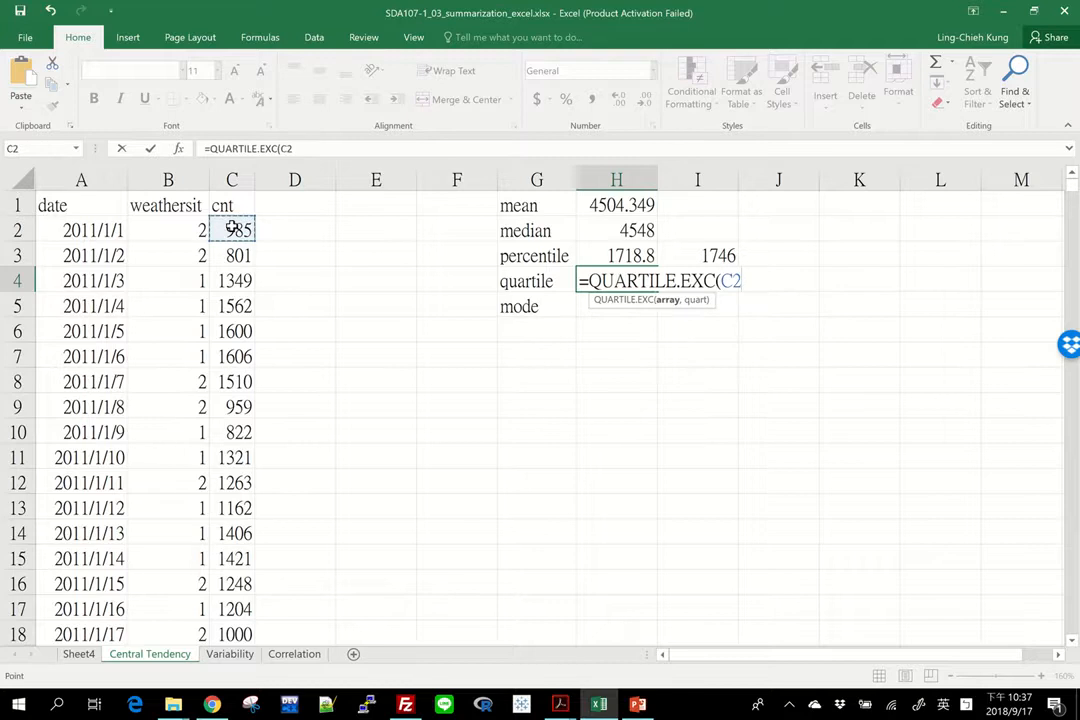
key("ctrl+shift+Down")
type(", 0.1)")
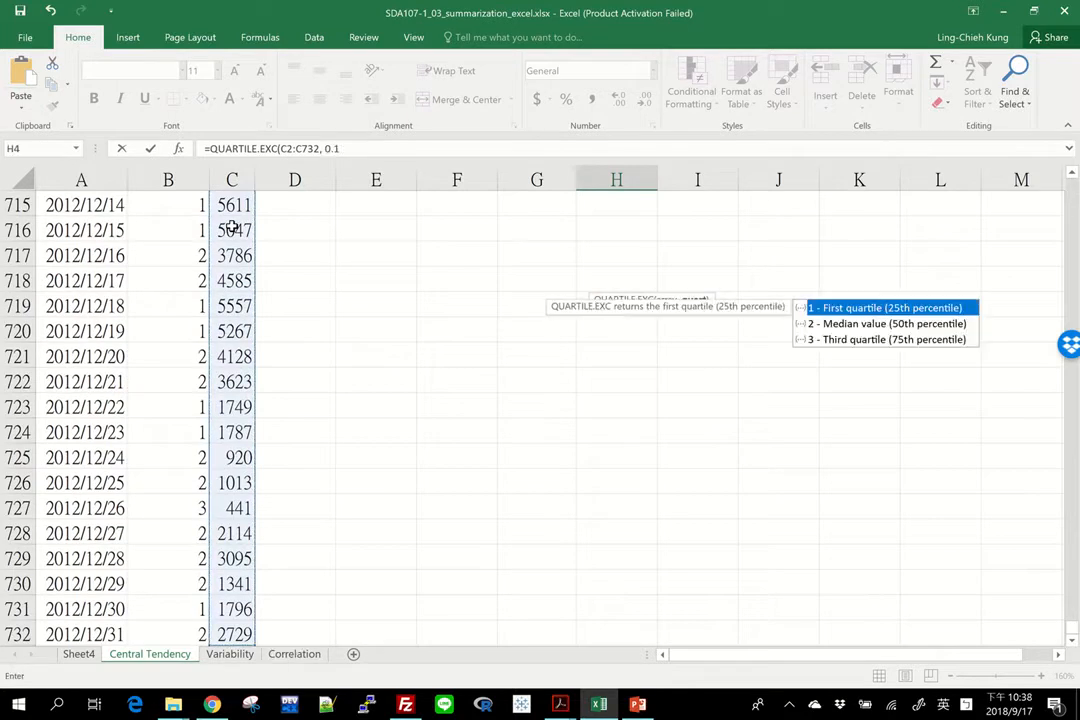
key("BackSpace")
key("BackSpace")
type("1)")
key("Return")
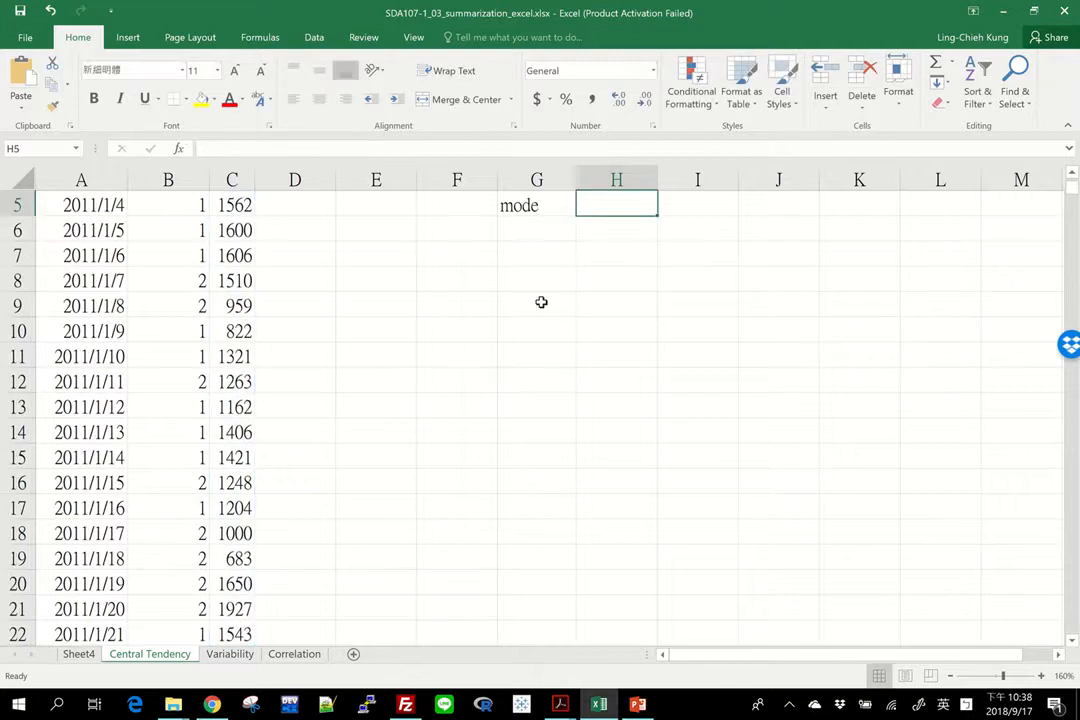
- Read the quart argument's description for the QUARTILE.EXC formula in H4 and set quart to 2
scroll(541, 302, "up", 2)
left_click(592, 279)
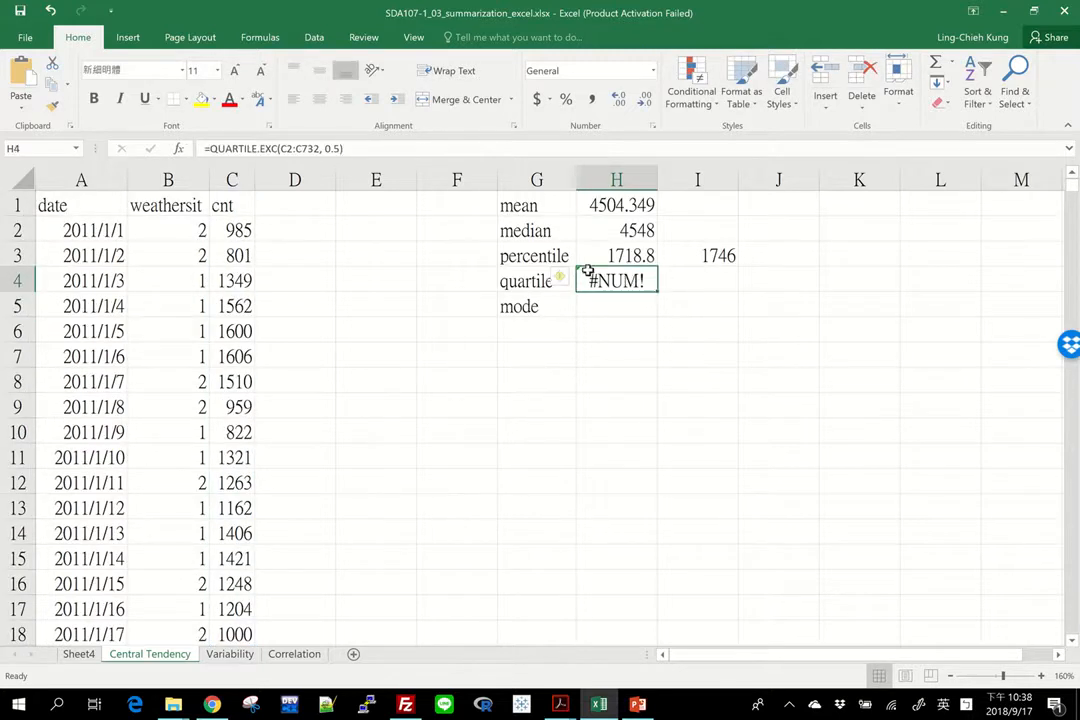
left_click(179, 148)
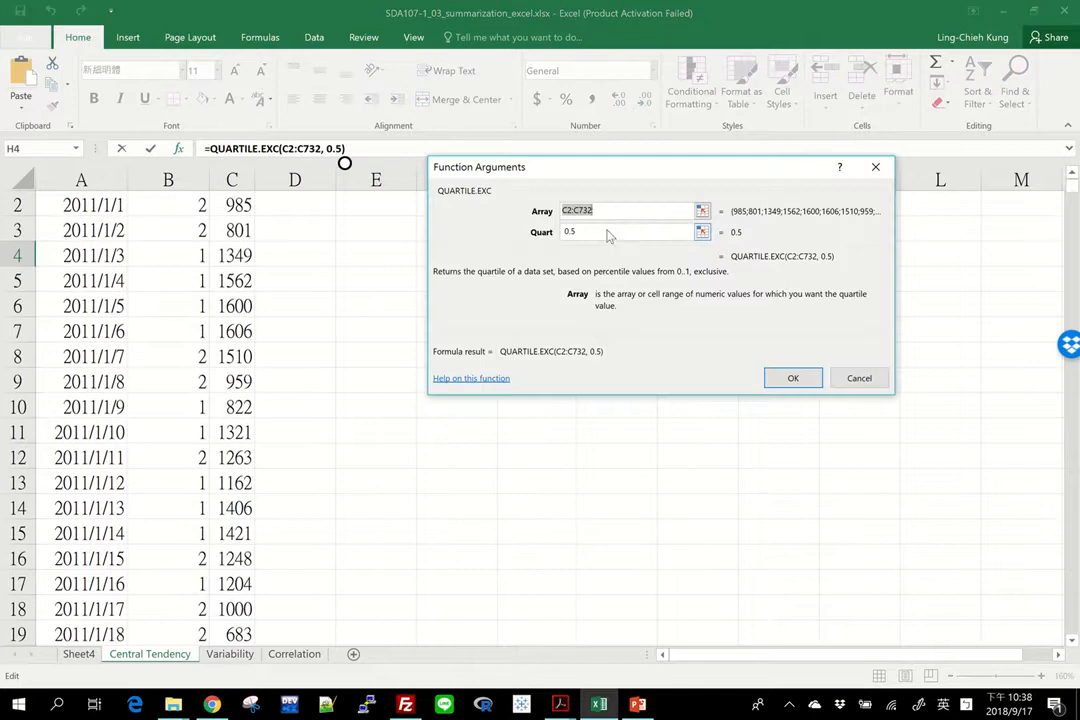
left_click(607, 232)
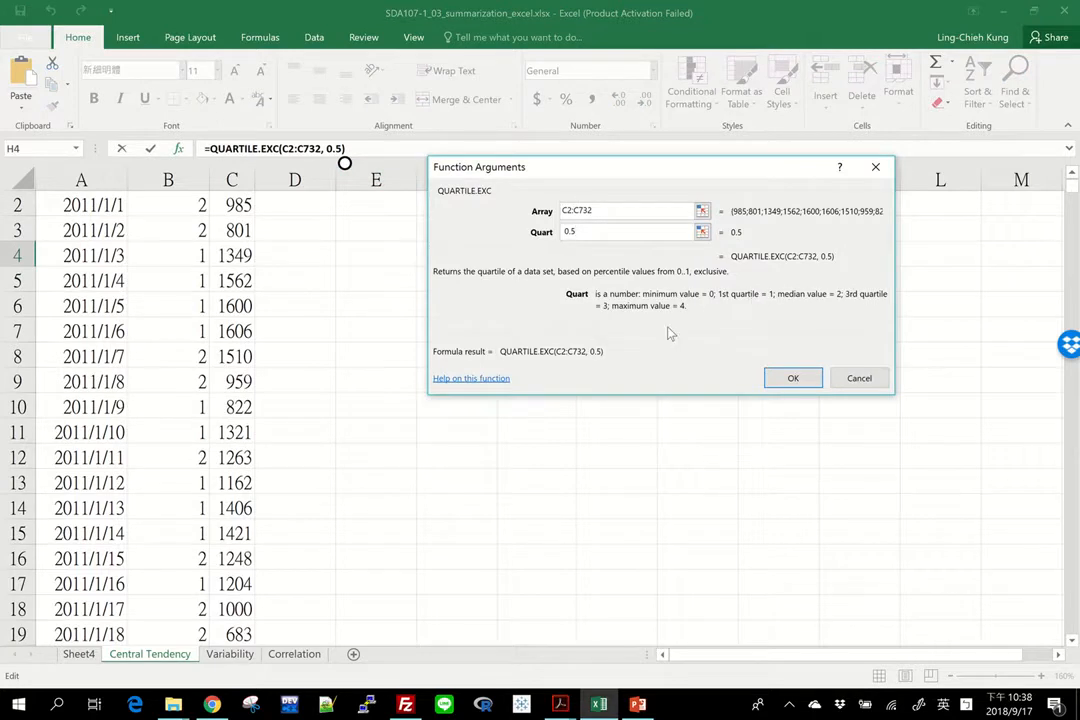
left_click_drag(606, 232, 535, 233)
type("2")
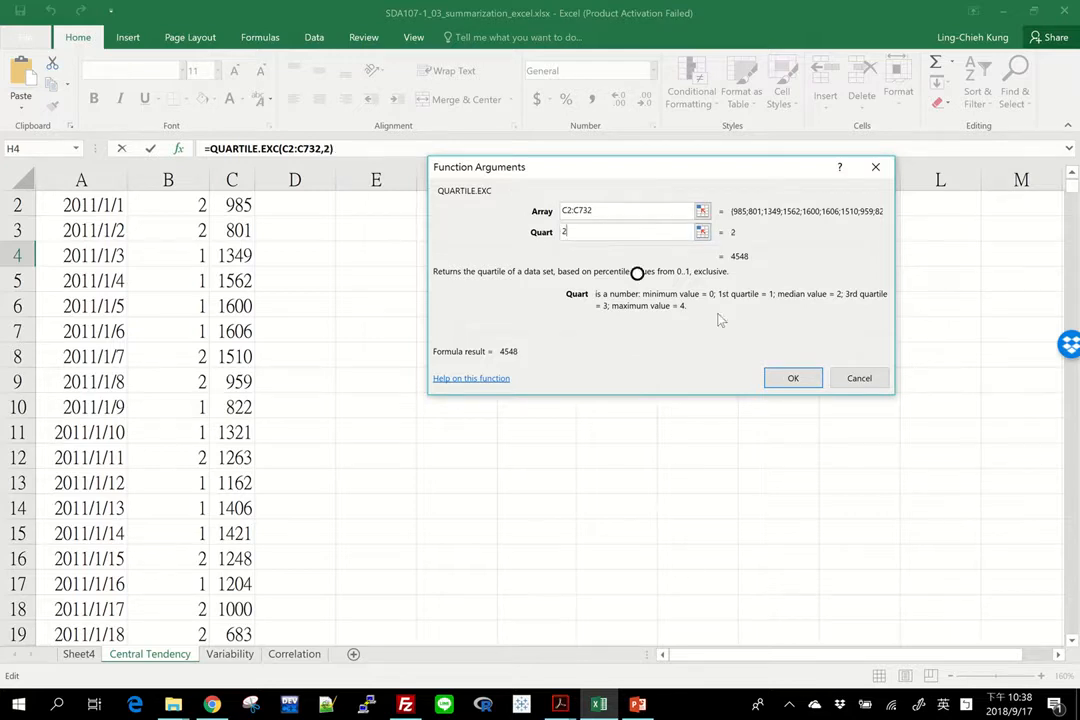
left_click(794, 388)
scroll(688, 330, "up", 1)
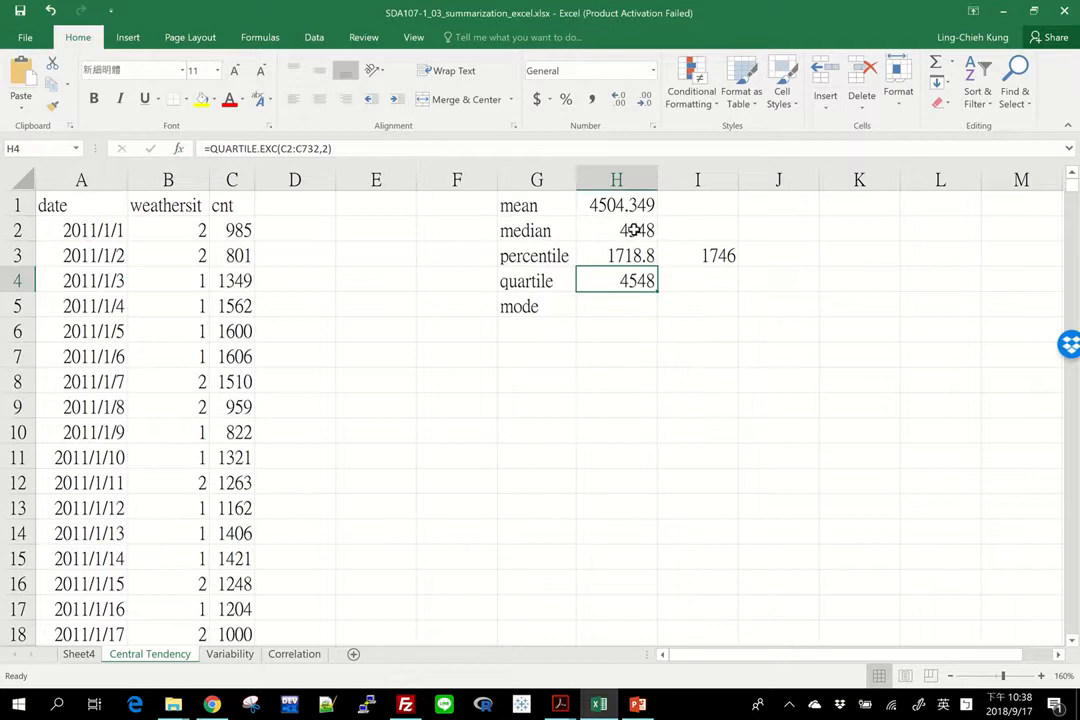
- Enter a QUARTILE.INC formula in I4 over the whole cnt column, C2:C732, with quart set to 2
left_click(711, 284)
type("=")
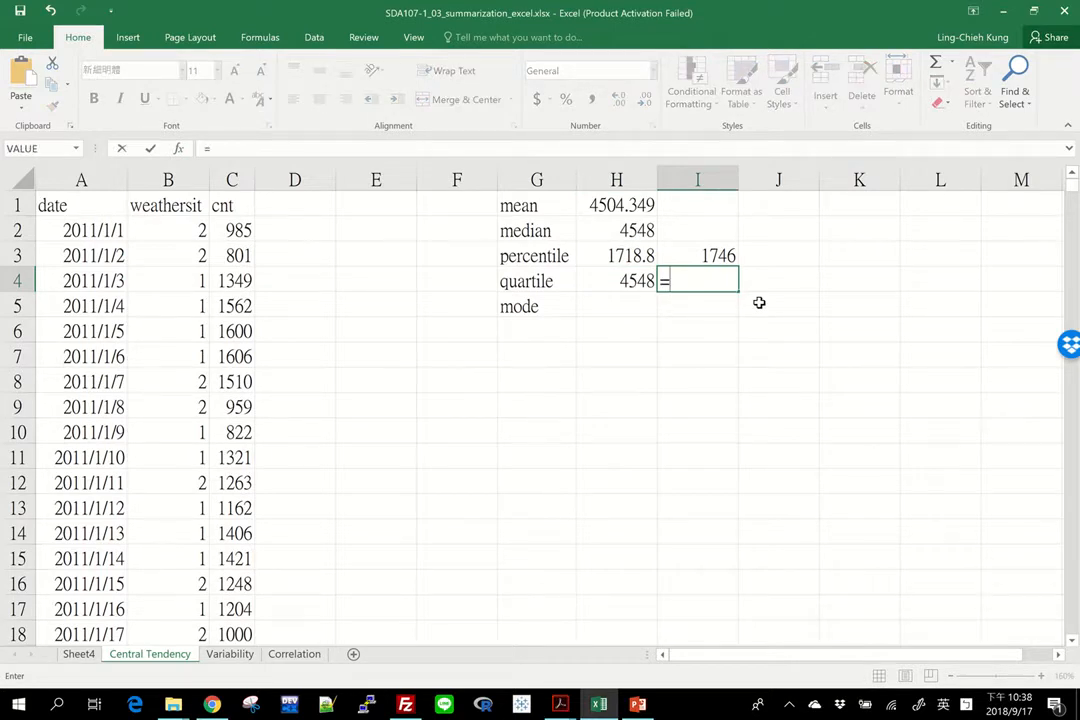
type("qua")
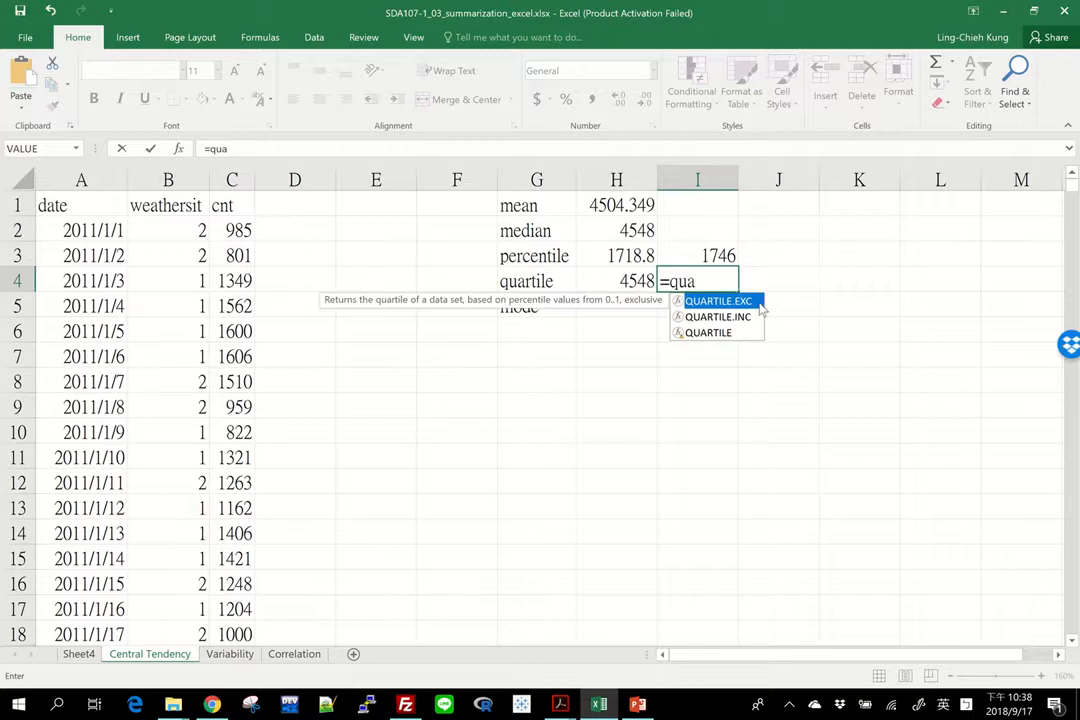
key("Tab")
key("BackSpace")
key("BackSpace")
key("BackSpace")
key("BackSpace")
type("i")
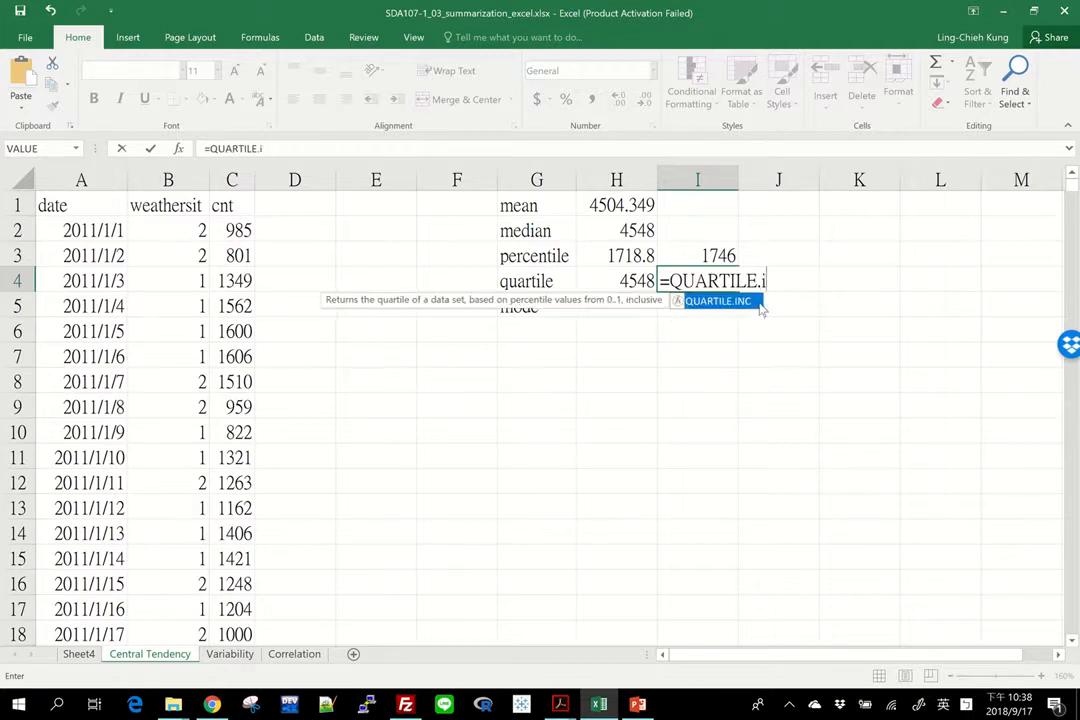
key("Tab")
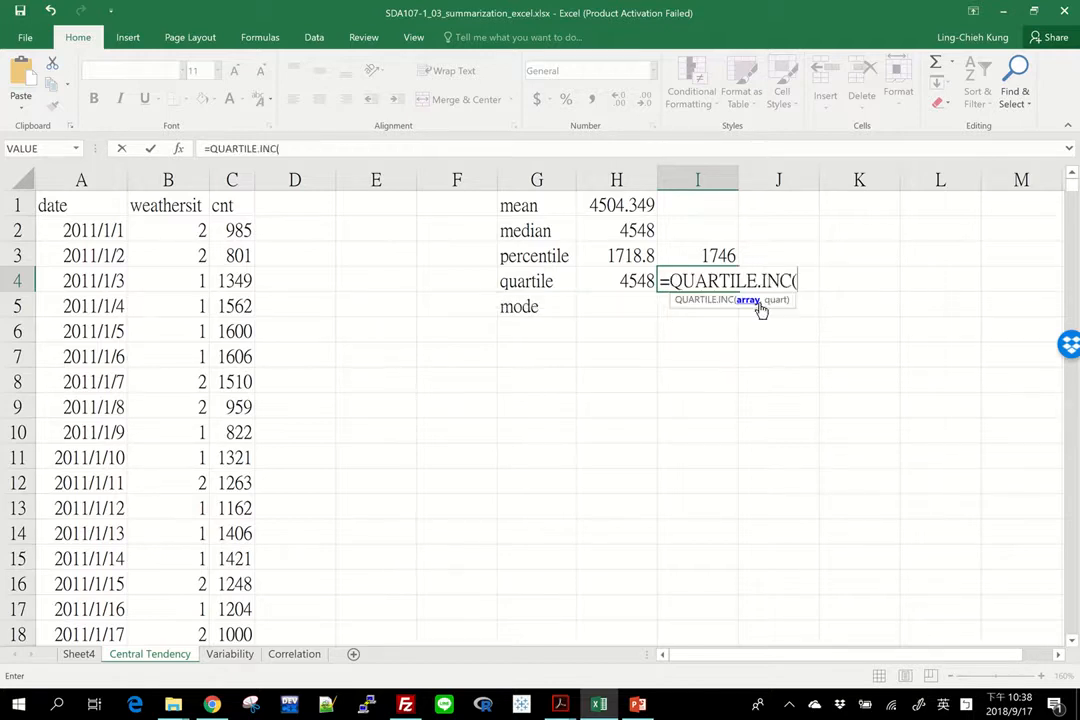
left_click(235, 222)
key("ctrl+shift+Down")
type(",")
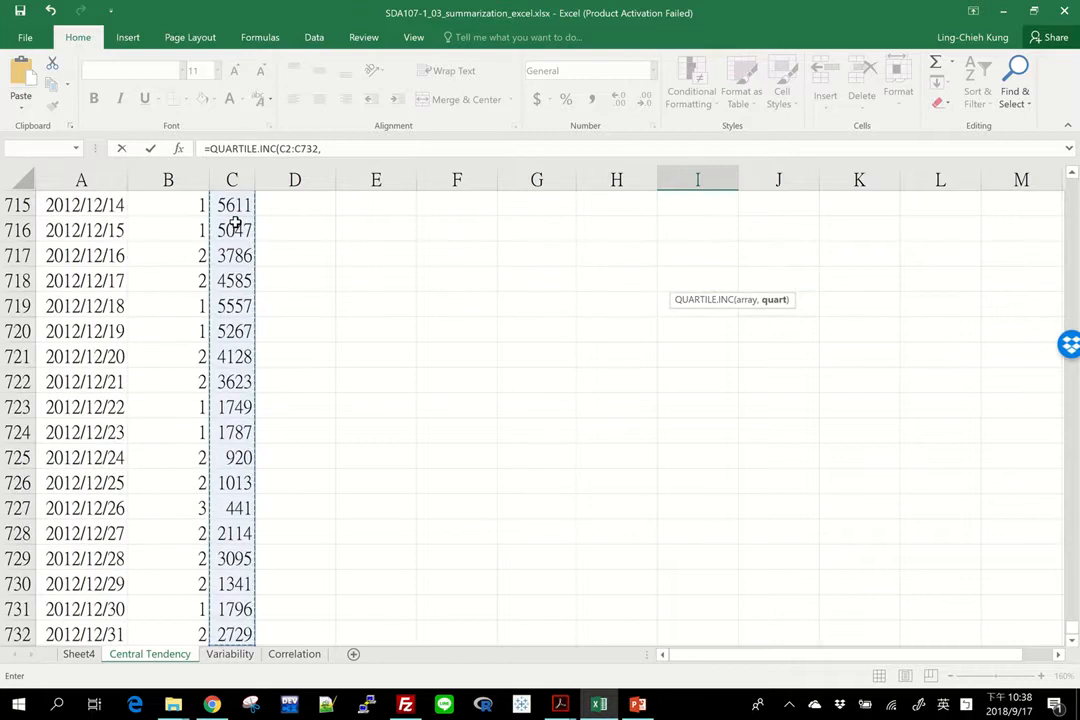
type(" 1)")
key("Return")
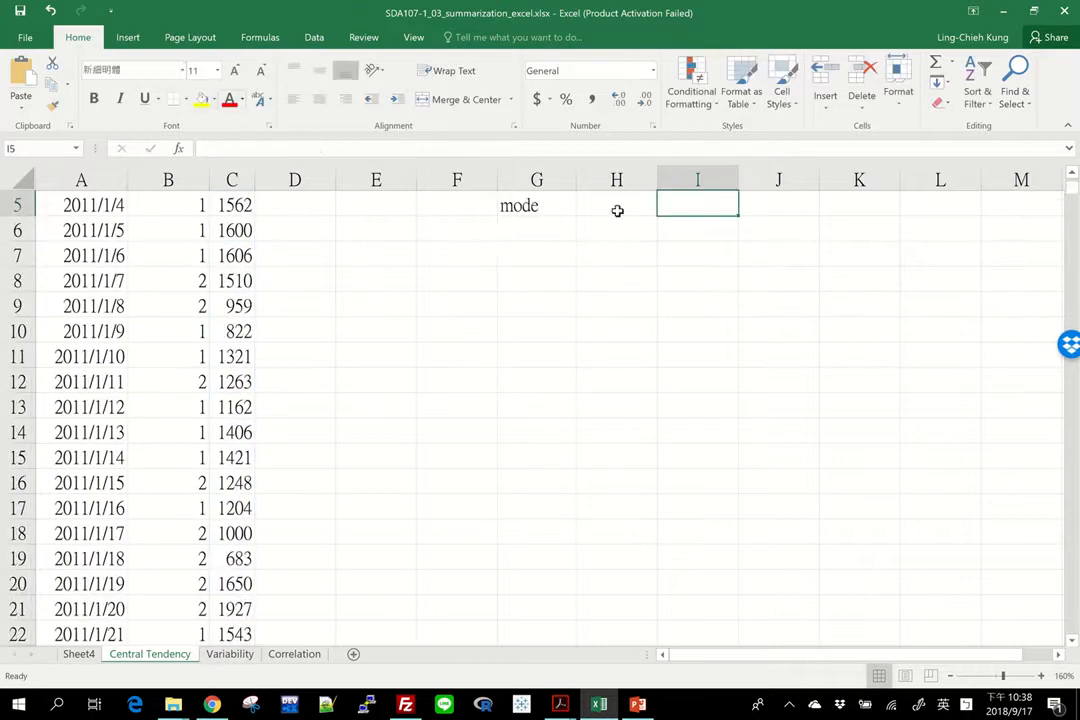
- Compare the two quartile results in H4 and I4, and change quart in the I4 formula to 3
scroll(617, 210, "up", 2)
left_click_drag(705, 283, 590, 278)
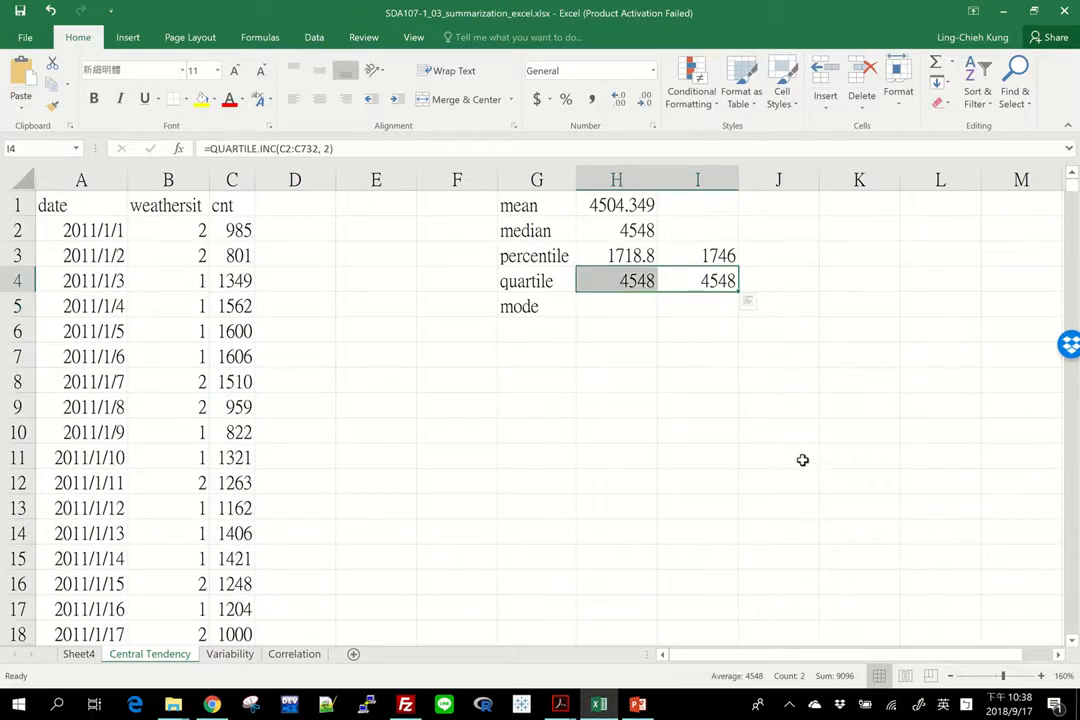
key("Right")
key("Left")
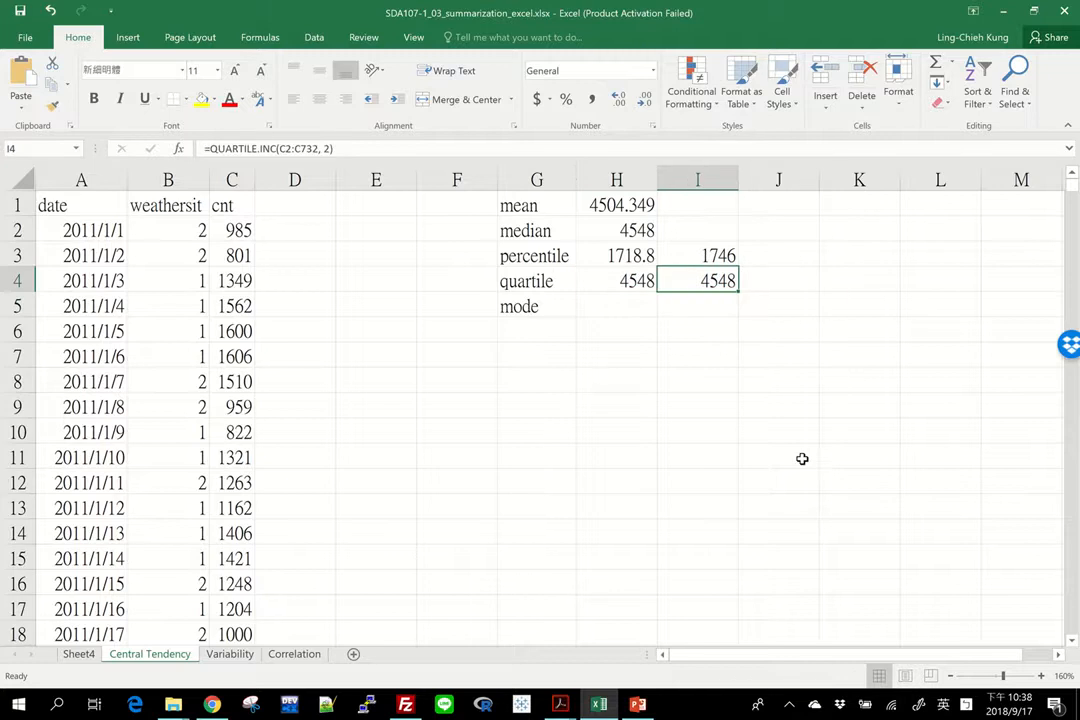
key("F2")
key("Left")
key("BackSpace")
type("3")
key("Return")
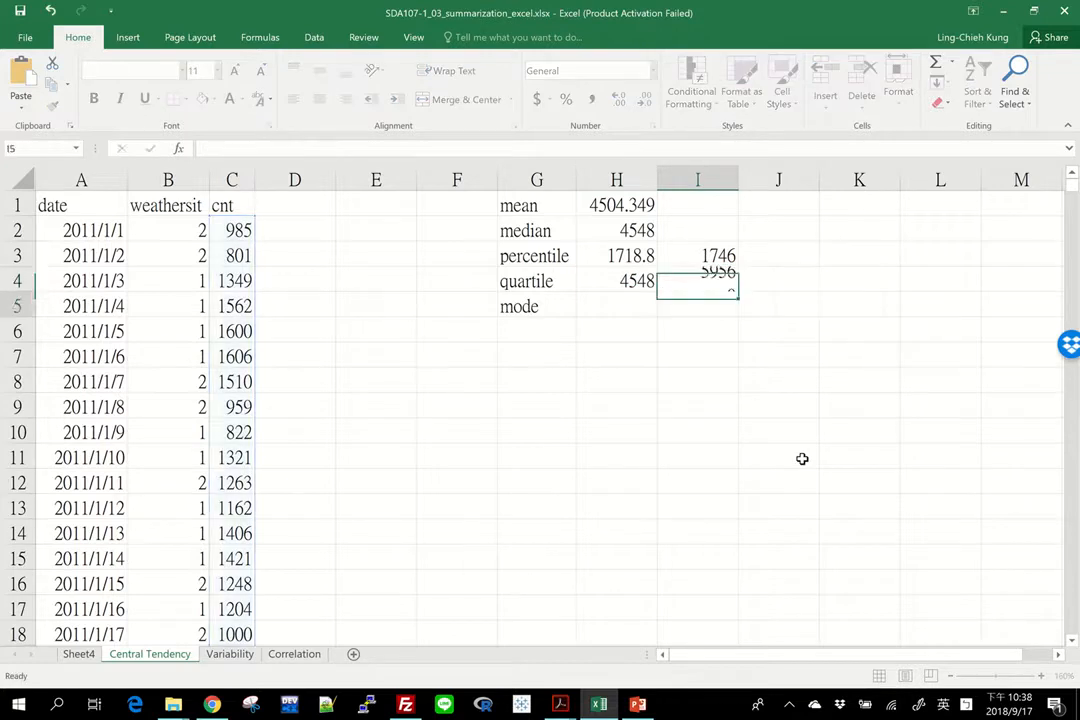
- Change quart in the QUARTILE.EXC formula in H4 to 3 and compare its result with I4
key("Up")
key("Left")
key("F2")
key("Left")
key("BackSpace")
type("3")
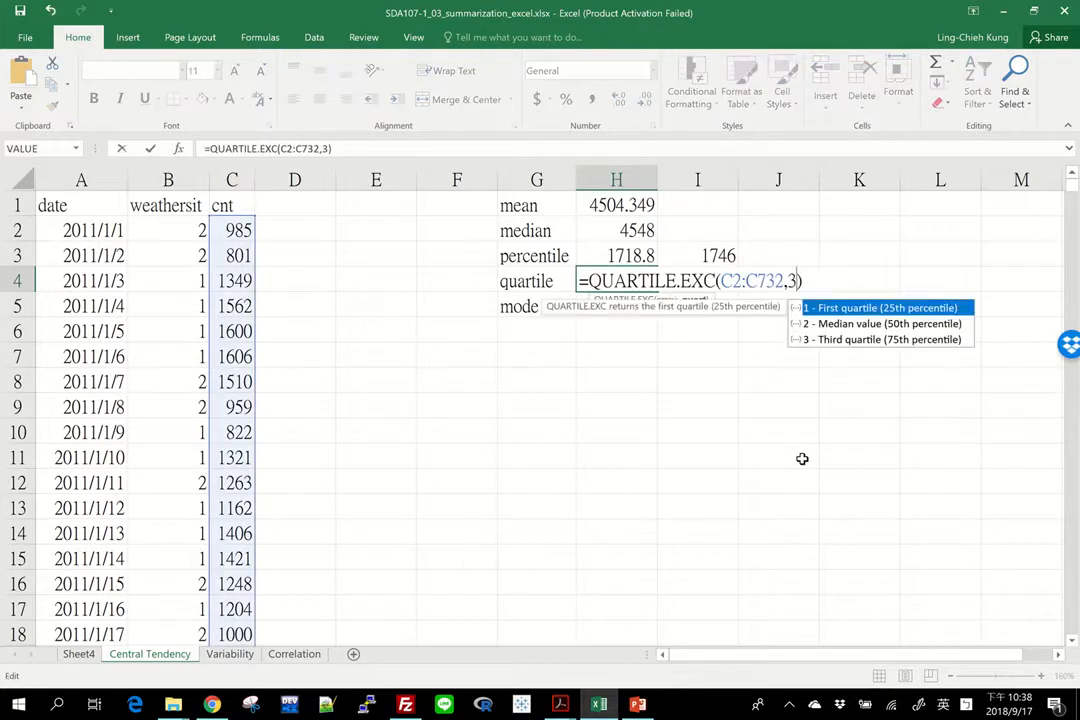
key("Return")
key("Up")
key("Right")
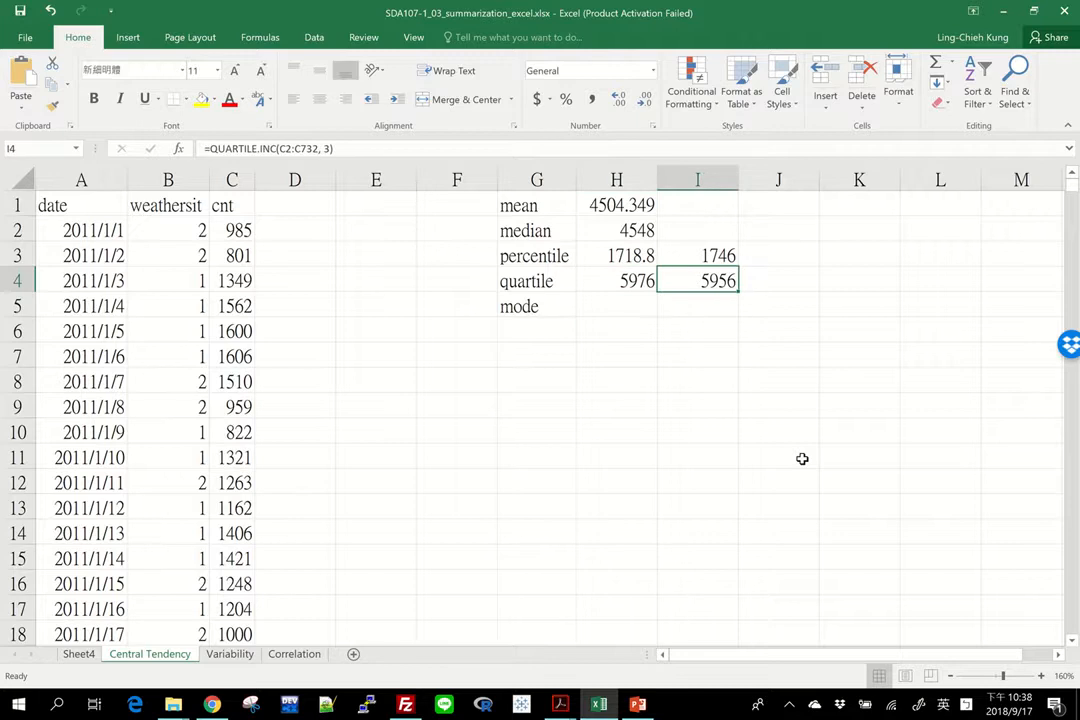
key("Left")
key("Right")
- Change k in the PERCENTILE.EXC formula in H3 to 0.75 and compare it with the quartile in H4
key("Up")
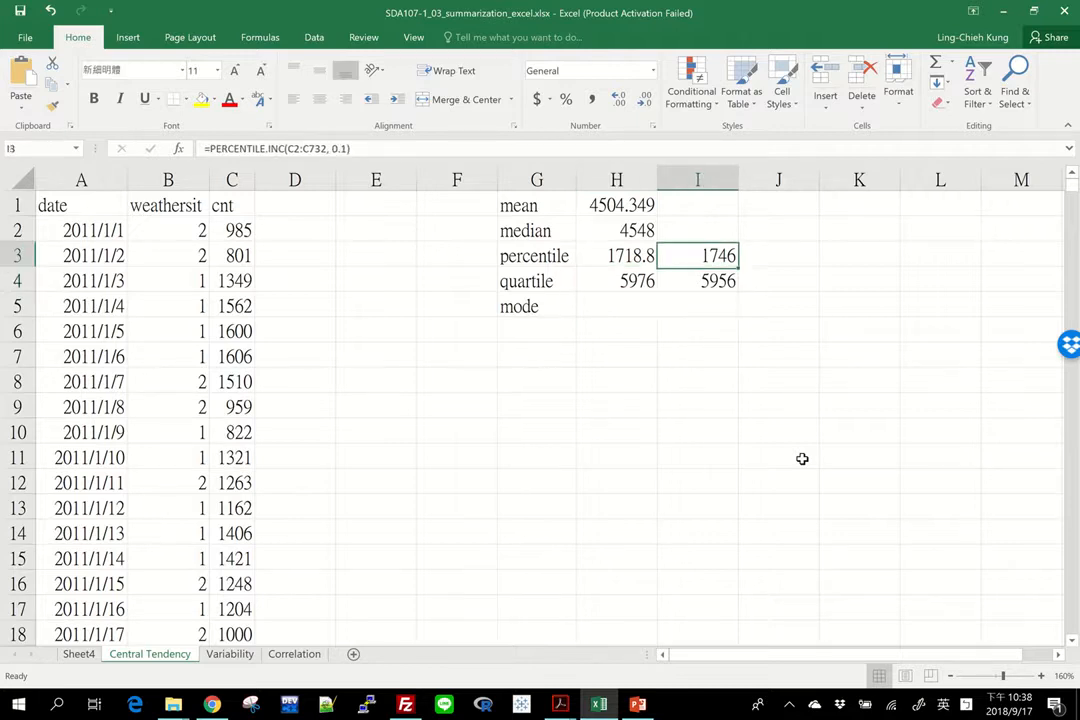
key("Left")
key("F2")
key("Left")
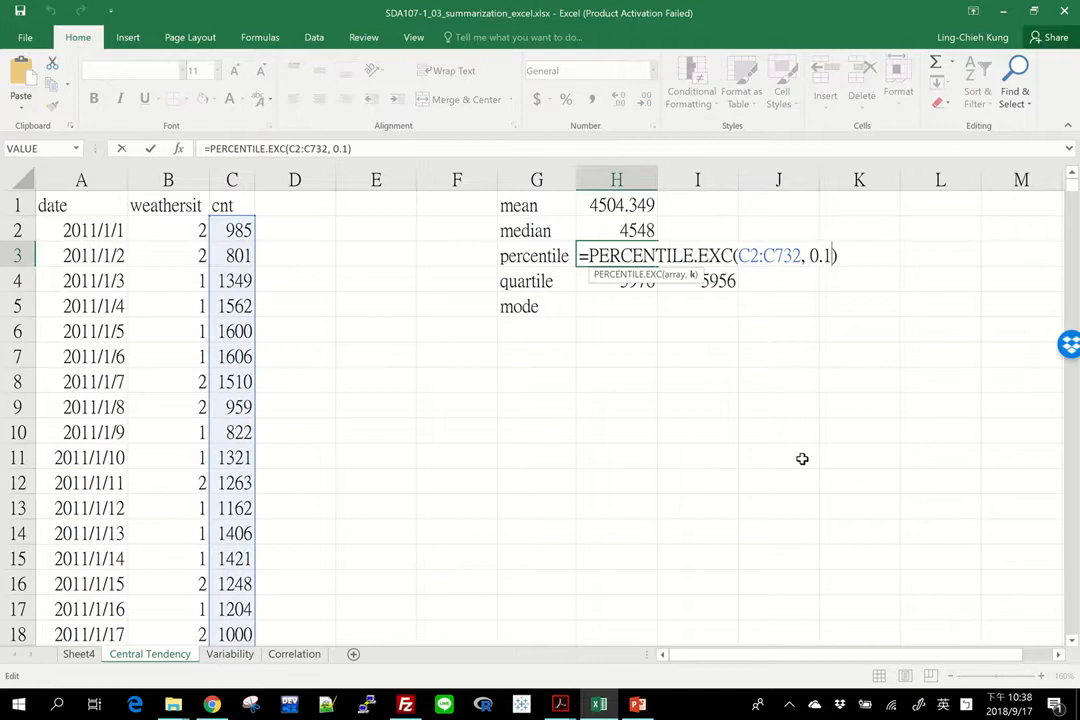
key("BackSpace")
type("75")
key("Return")
key("Up")
key("Down")
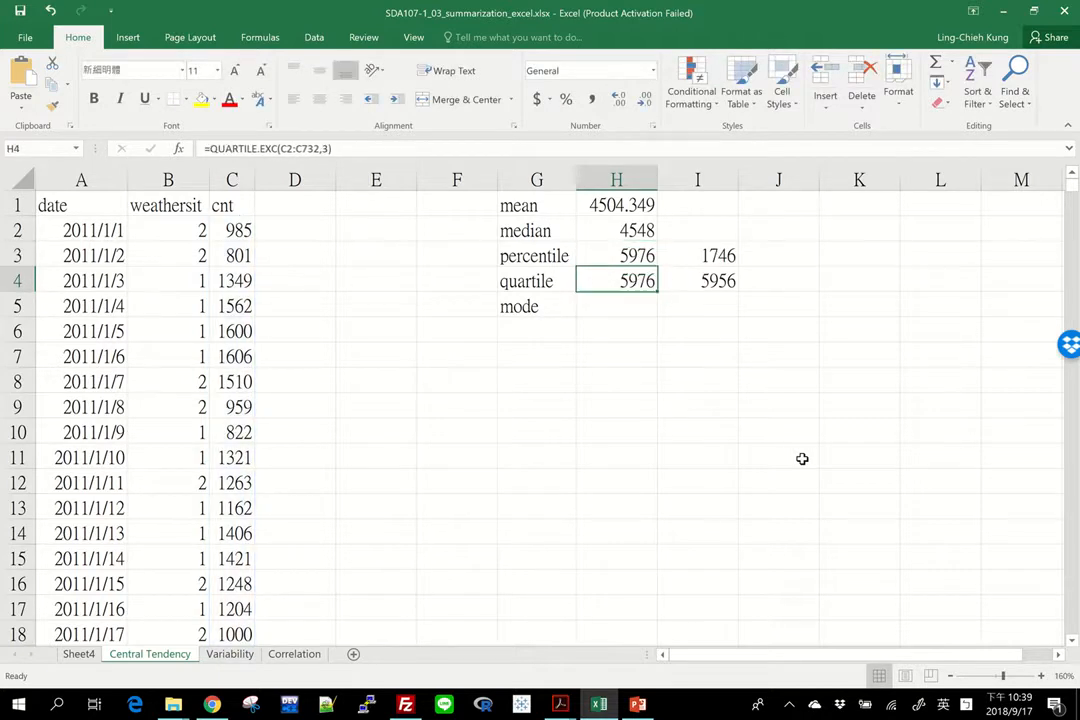
- Change k in the PERCENTILE.INC formula in I3 to 0.75
key("Up")
key("Right")
key("F2")
key("Left")
key("BackSpace")
key("BackSpace")
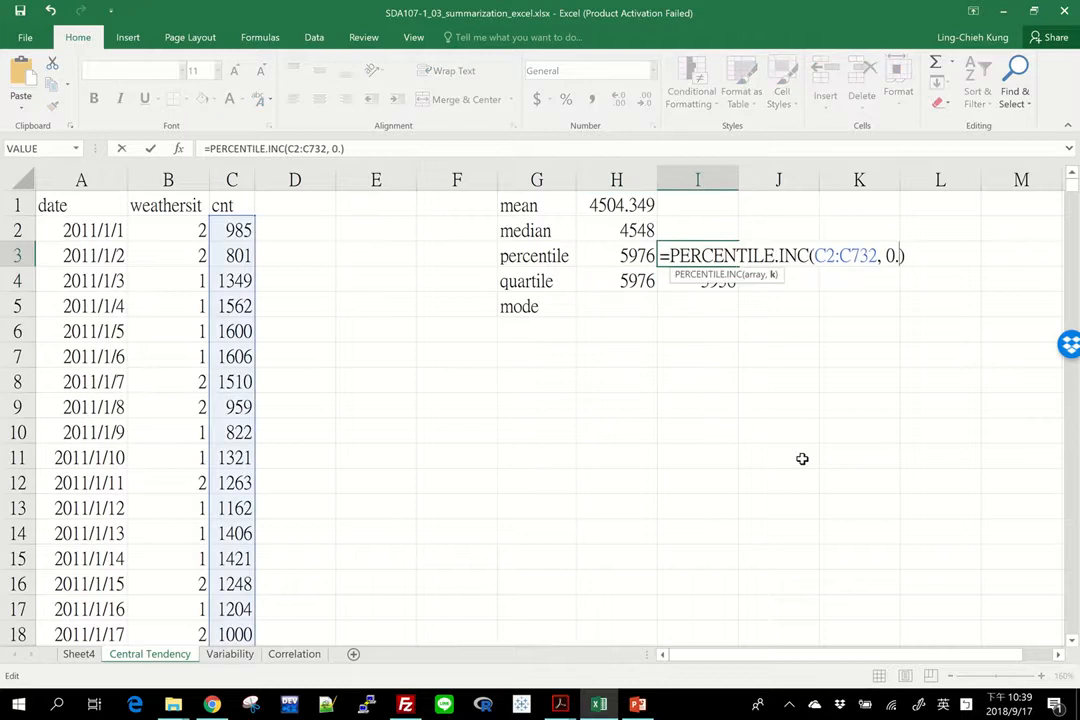
type(".")
type("75")
key("Return")
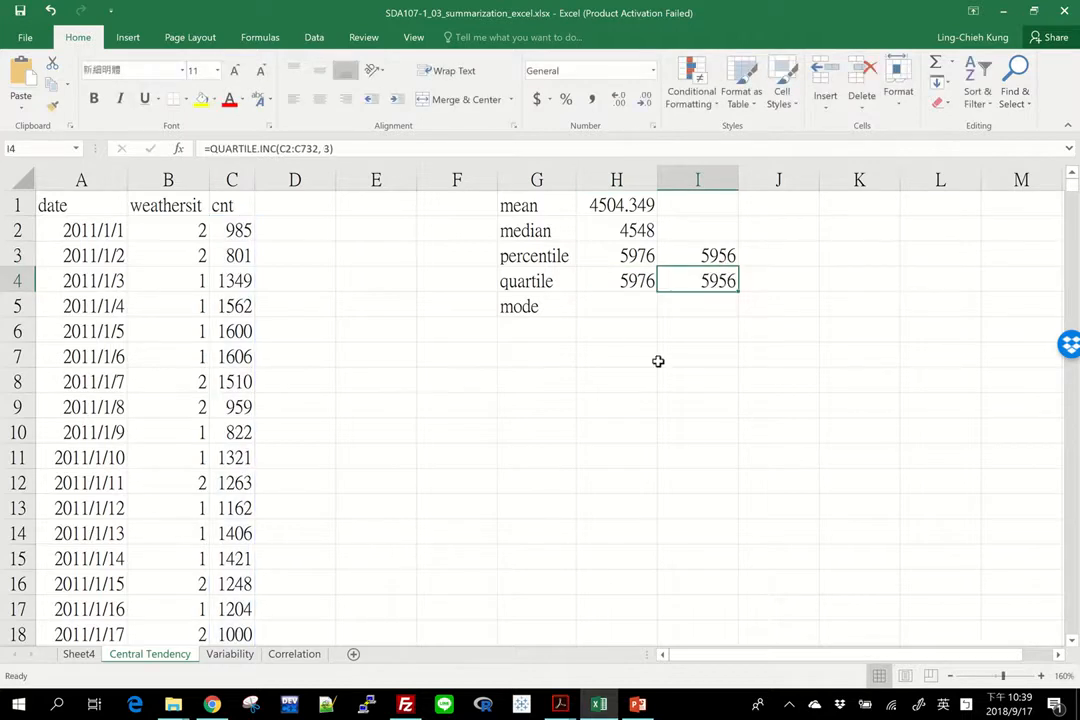
- Start a mode formula in H5 and compare the descriptions of MODE.MULT and MODE.SNGL
left_click(530, 306)
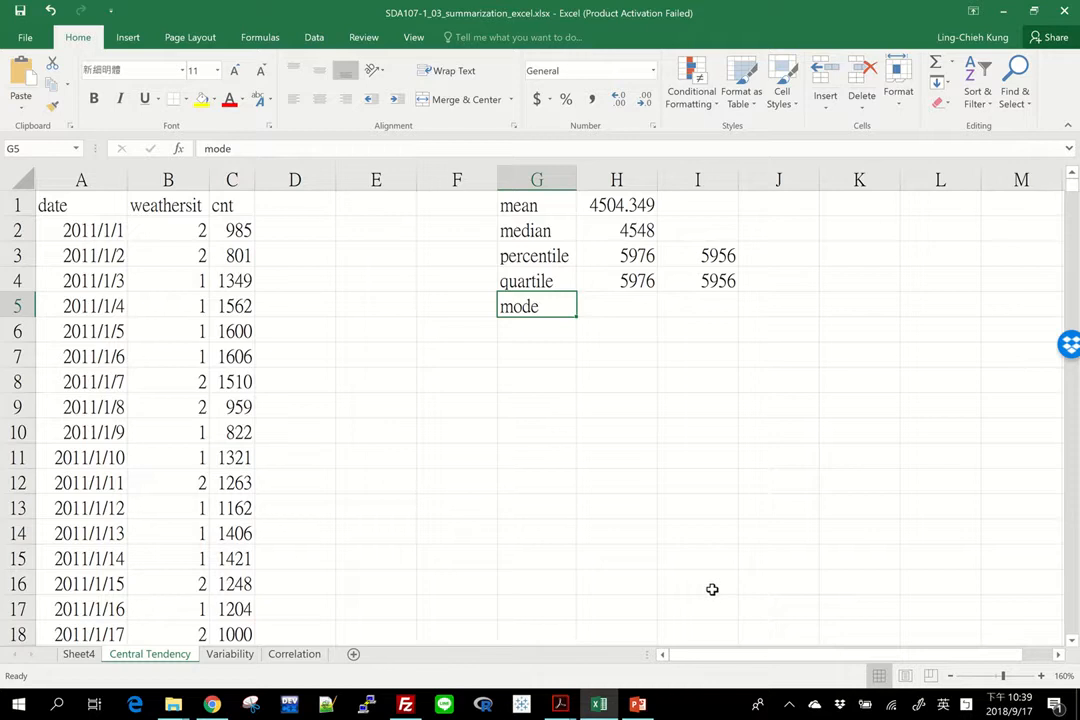
key("Right")
type("=mode")
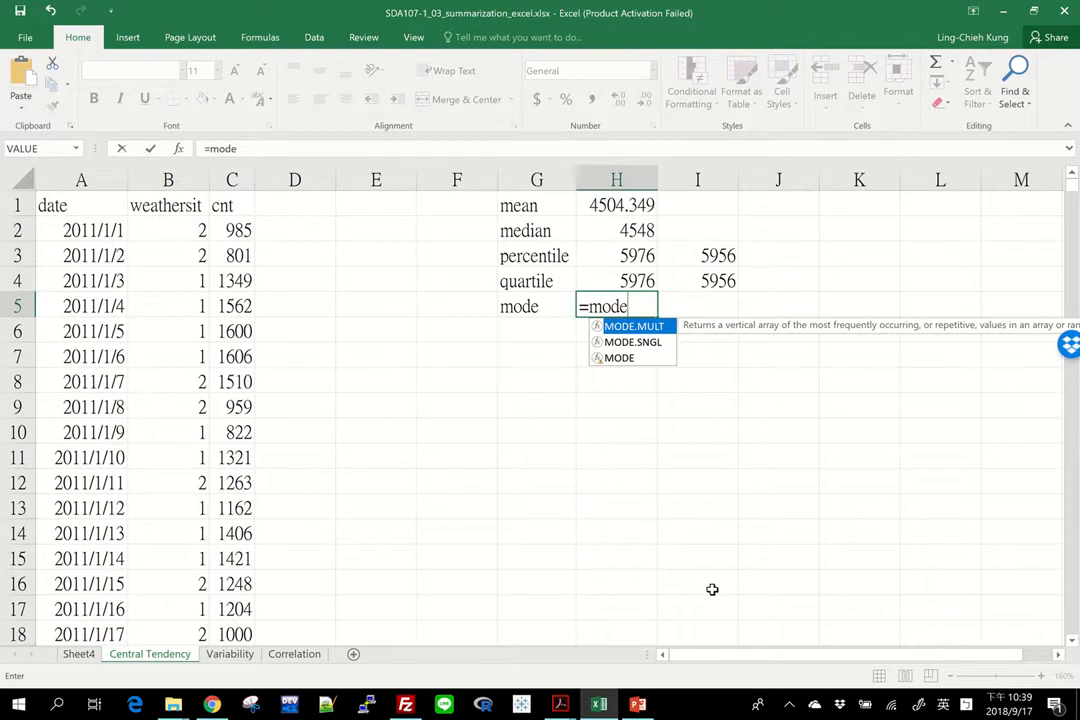
key("Down")
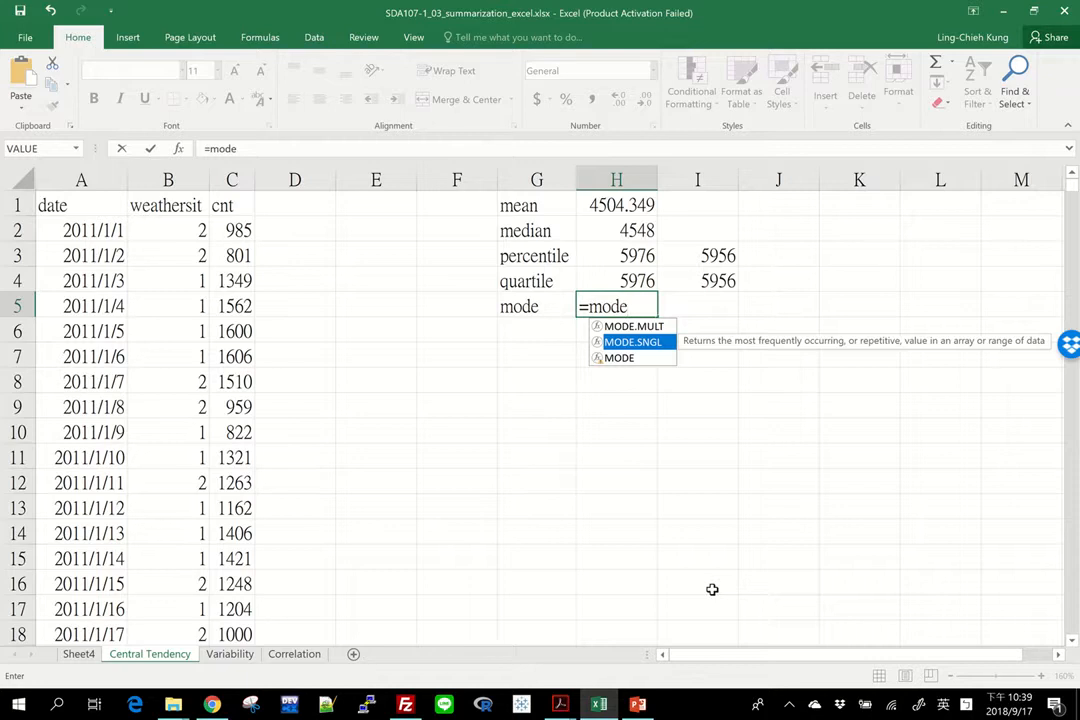
key("Up")
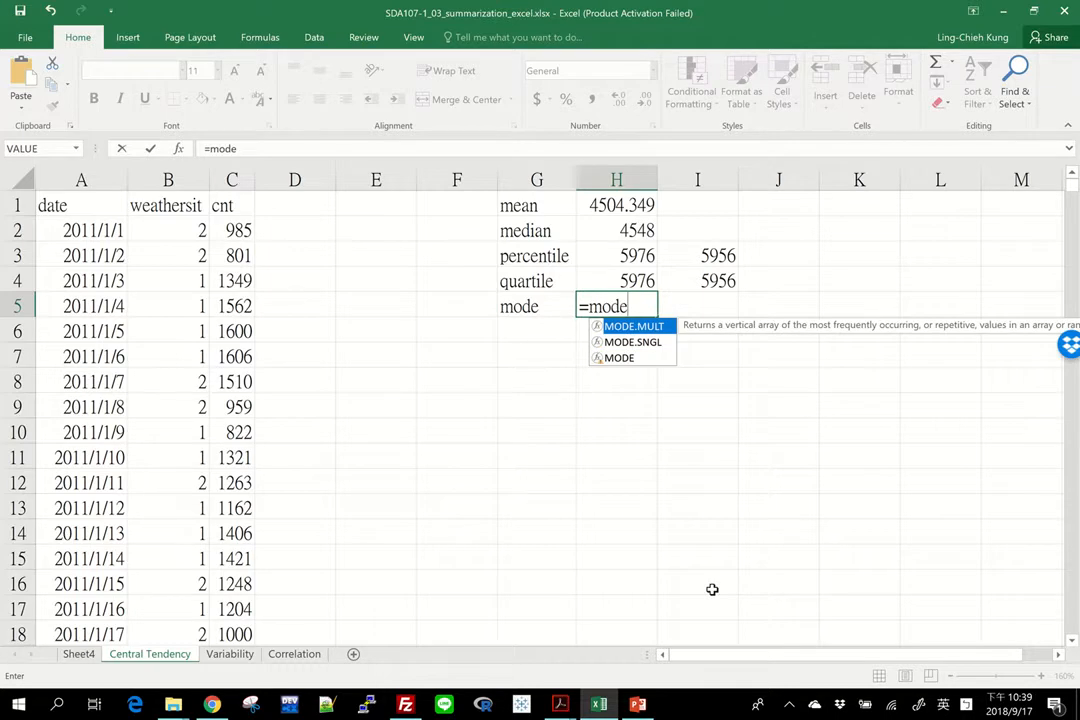
key("Down")
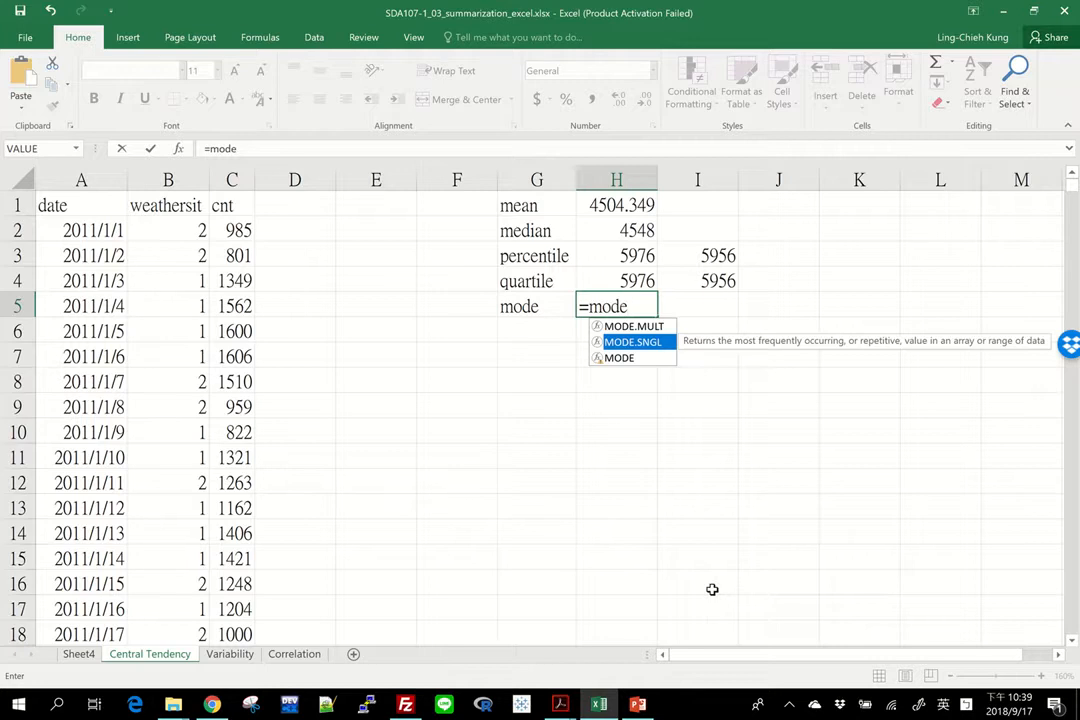
key("F2")
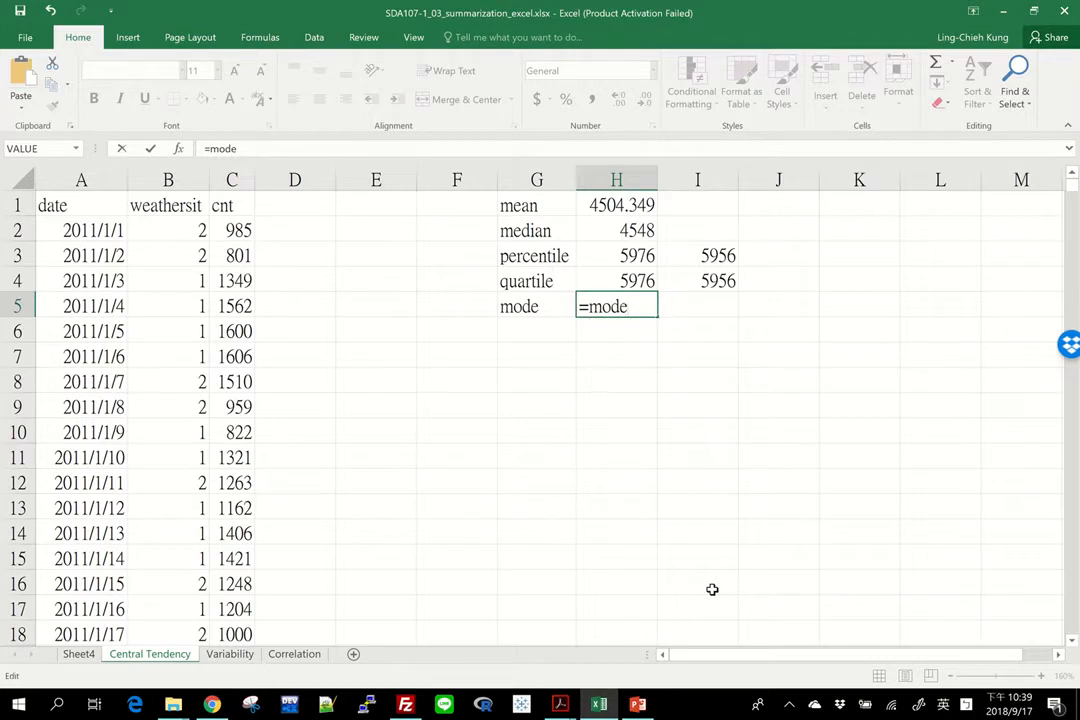
- Complete the H5 formula as MODE.SNGL over the whole weathersit column, B2:B732
type(".")
key("Down")
key("Tab")
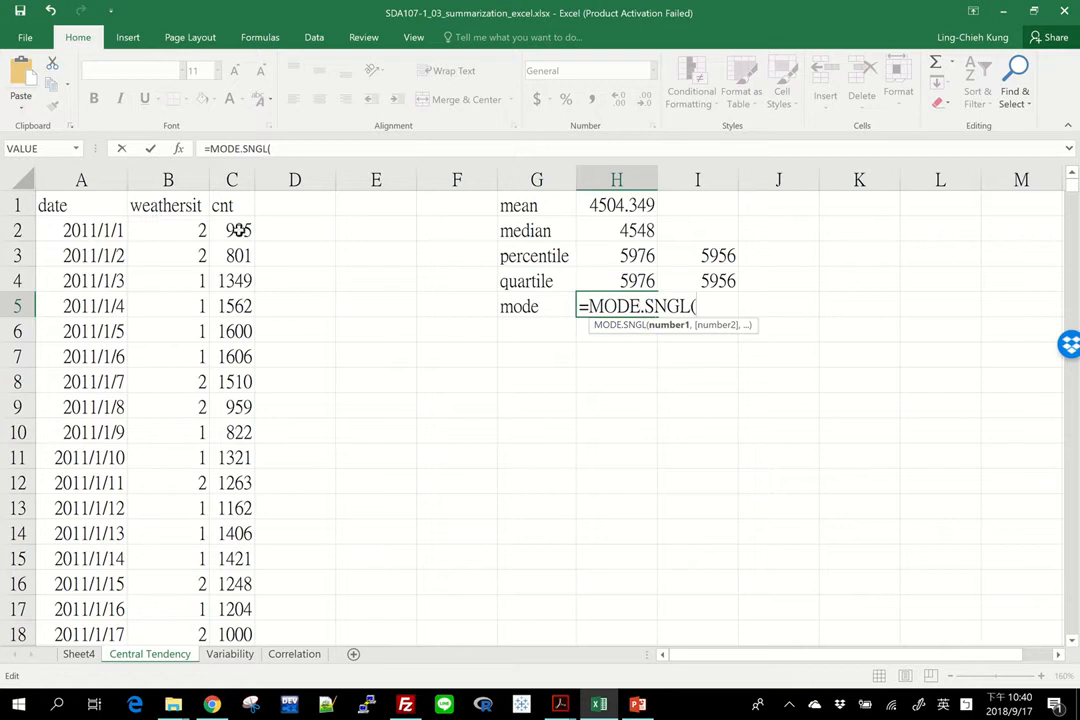
left_click(162, 222)
key("ctrl+shift+Down")
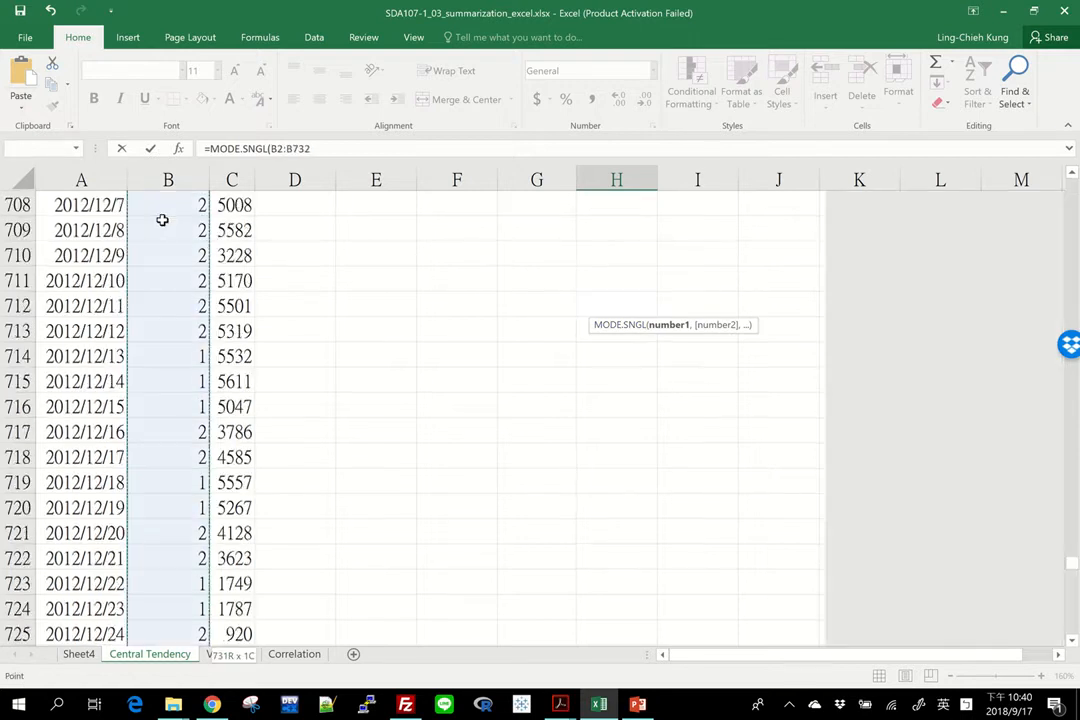
key("Return")
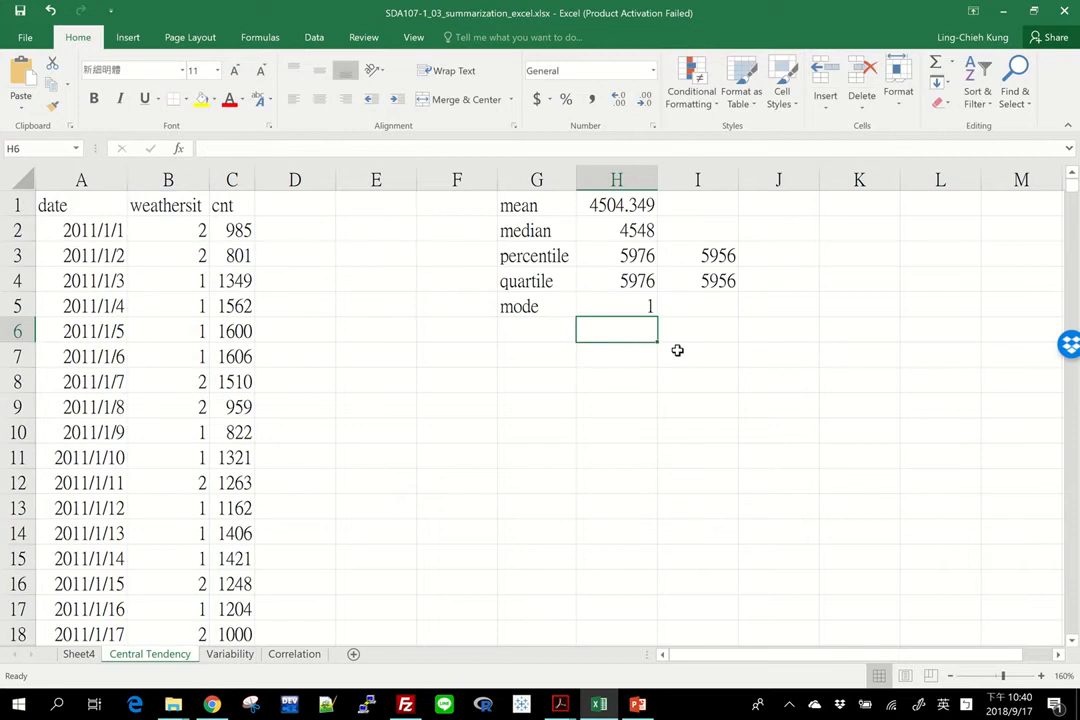